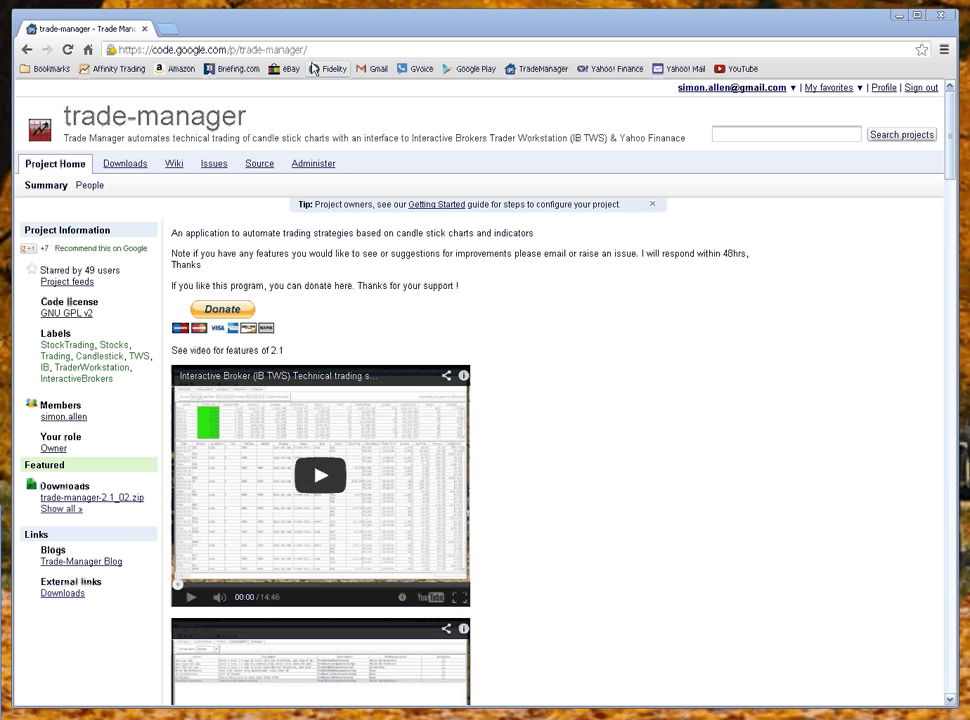
Step: Select the last part of the trade-manager project address on the Google Code page
{"action": "left_click_drag", "start_coordinate": [318, 49], "coordinate": [118, 49]}
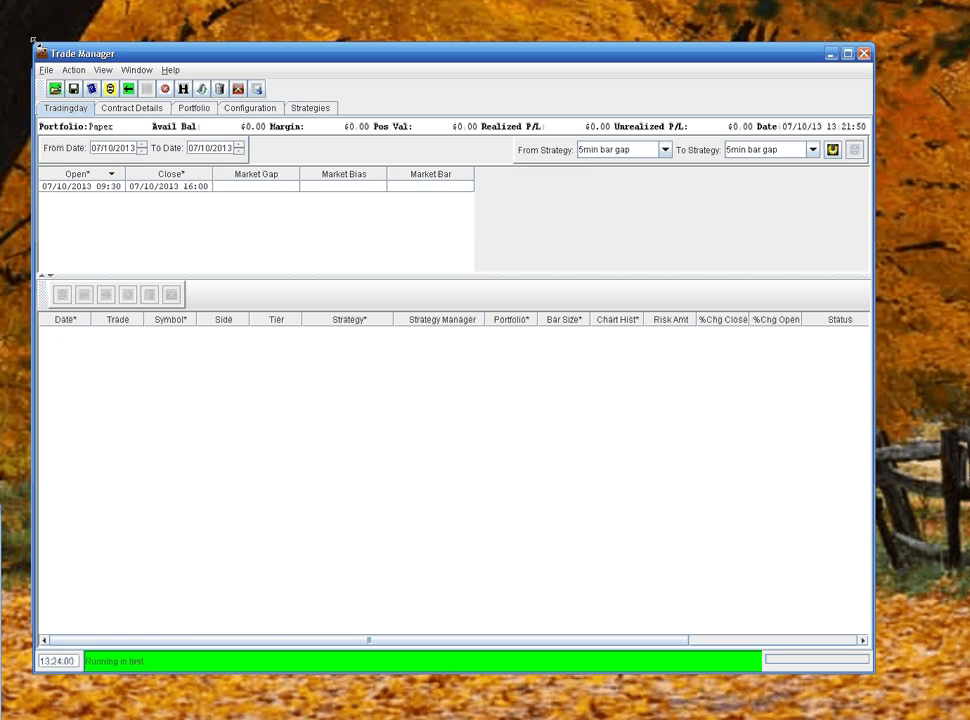
Step: Enlarge the Trade Manager window up-left and down-right so more trade columns show
{"action": "left_click_drag", "start_coordinate": [33, 42], "coordinate": [6, 15]}
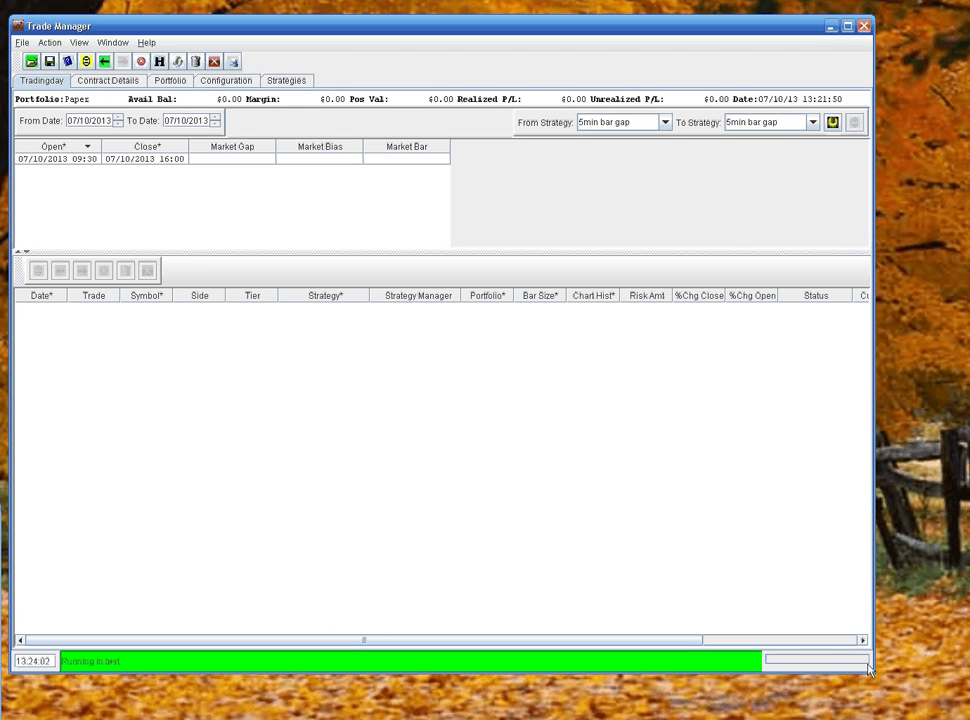
{"action": "left_click_drag", "start_coordinate": [875, 674], "coordinate": [950, 716]}
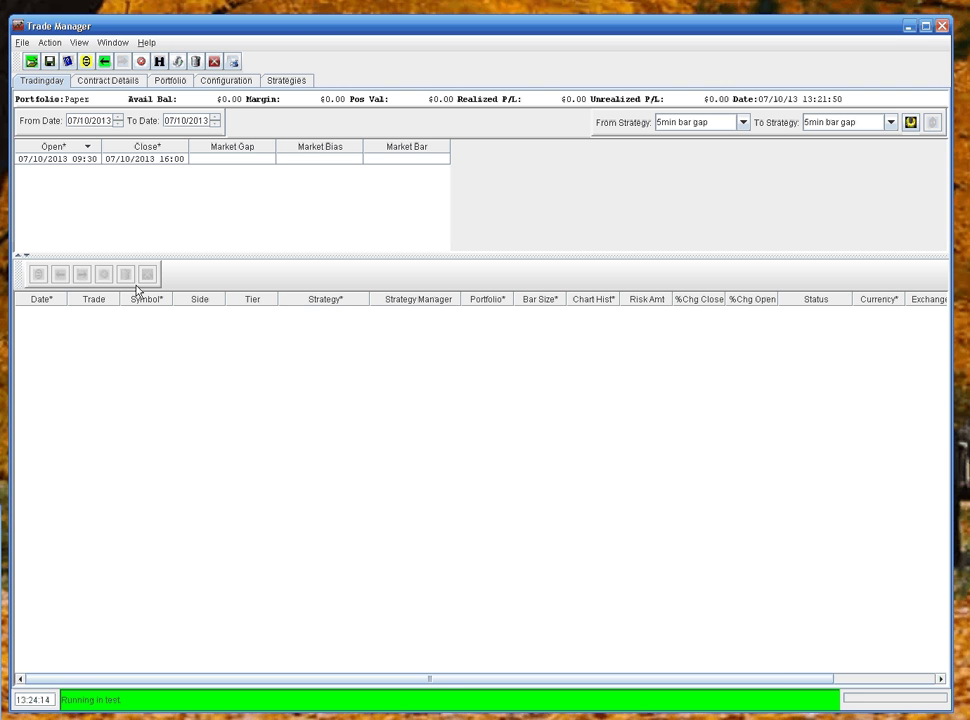
Step: Load the trade list file Symbol7-2.csv
{"action": "left_click", "coordinate": [30, 62]}
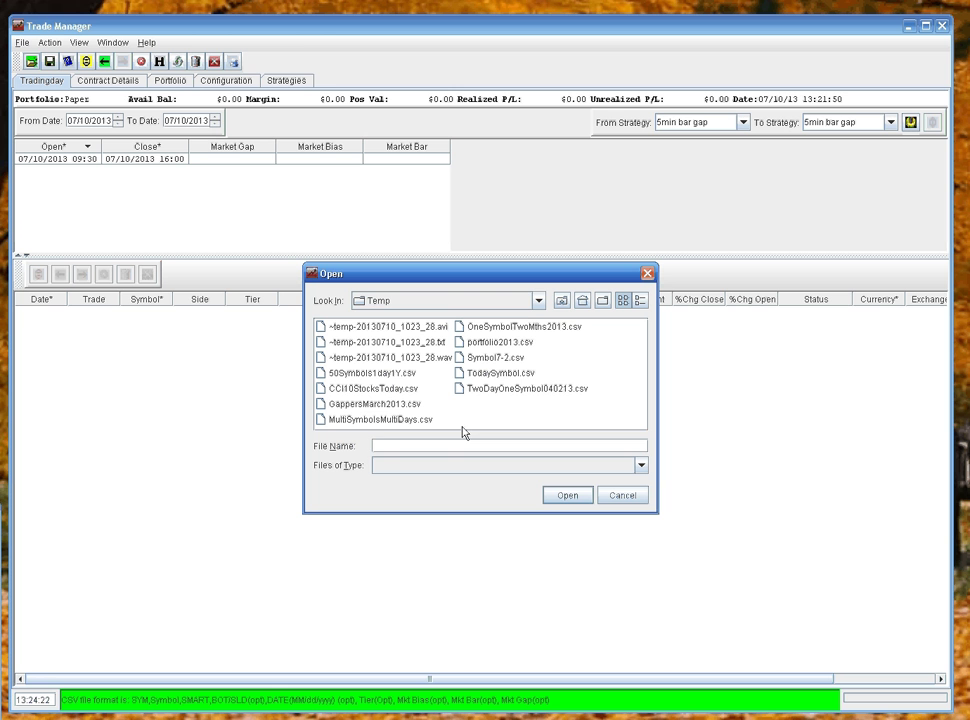
{"action": "left_click", "coordinate": [494, 360]}
{"action": "left_click", "coordinate": [565, 495]}
Step: In the 07/02/2013 session, mark the ACHN trade for trading and save
{"action": "left_click", "coordinate": [44, 171]}
{"action": "left_click", "coordinate": [93, 345]}
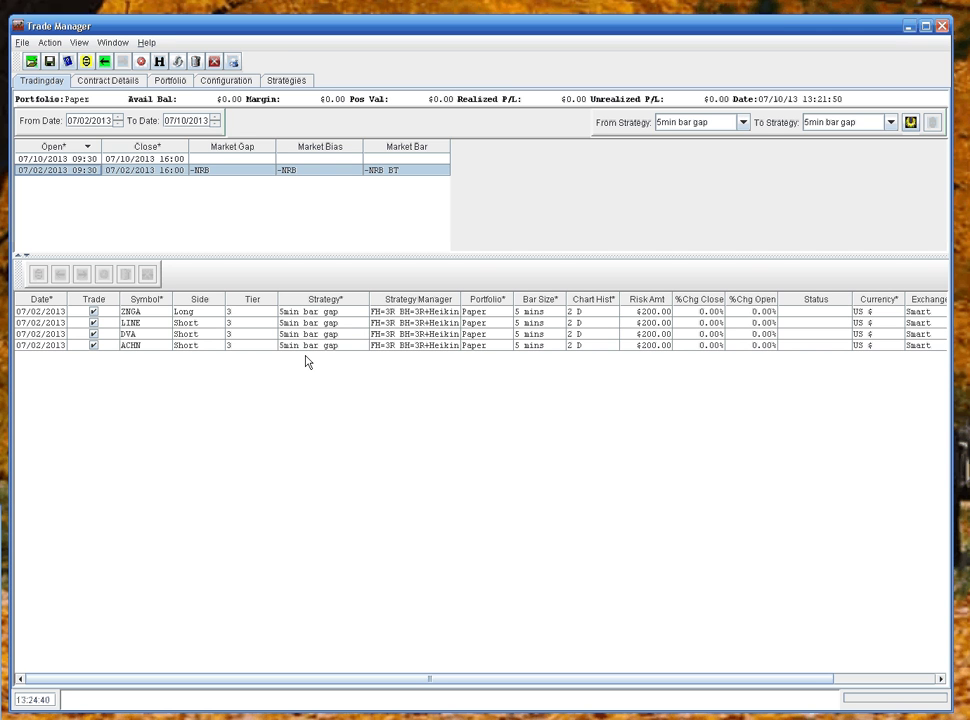
{"action": "left_click", "coordinate": [48, 61]}
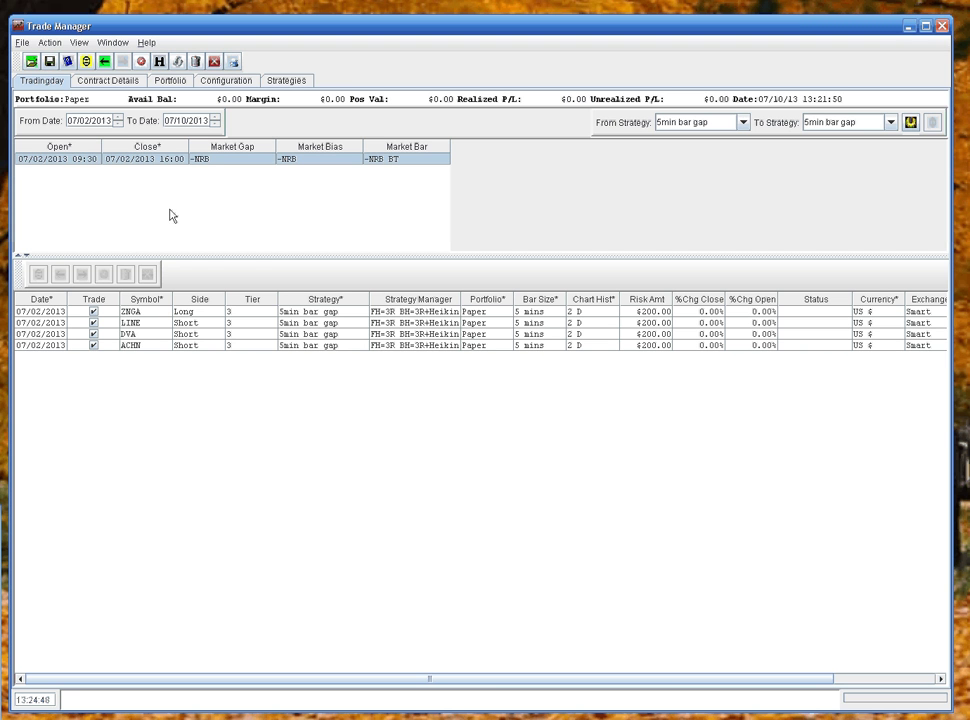
Step: Connect to TWS with the default host, port, client id and Paper portfolio, then run the strategies
{"action": "left_click", "coordinate": [19, 44]}
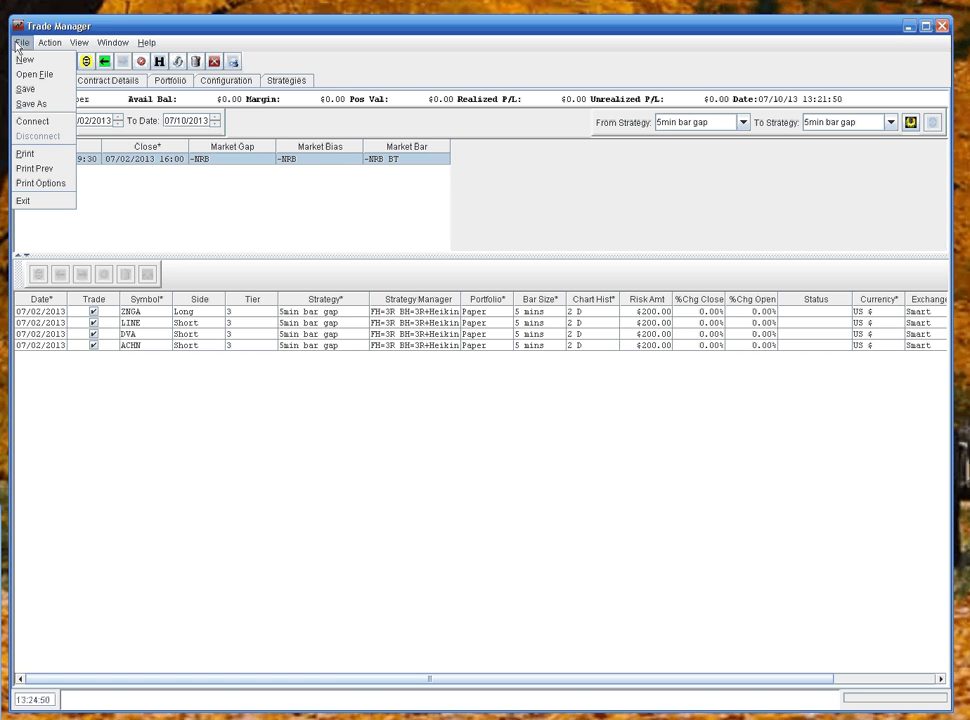
{"action": "left_click", "coordinate": [32, 121]}
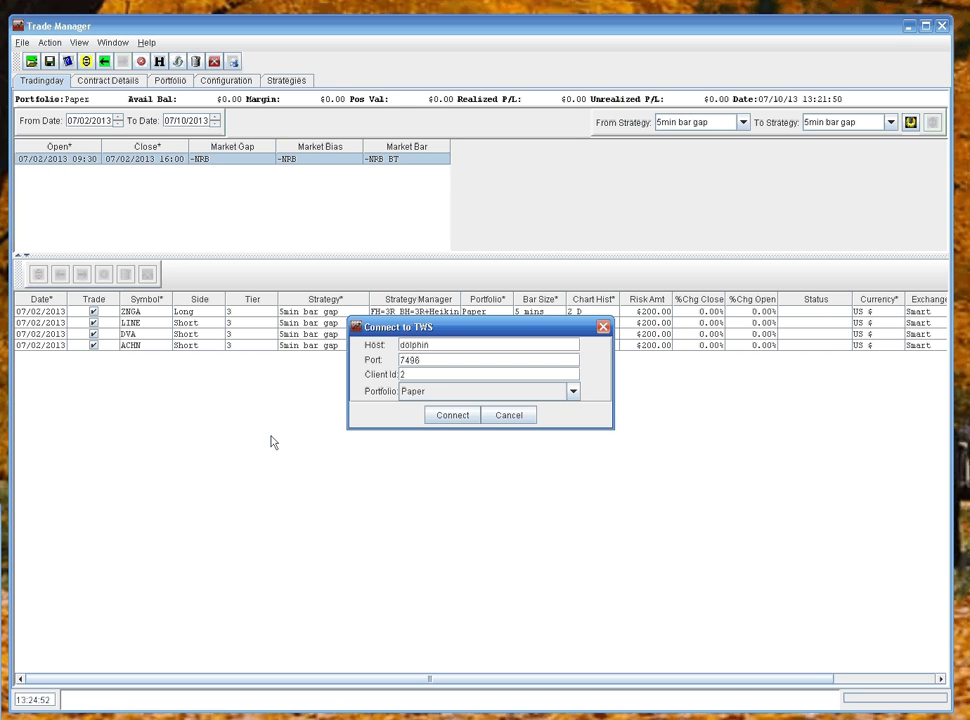
{"action": "left_click", "coordinate": [451, 418]}
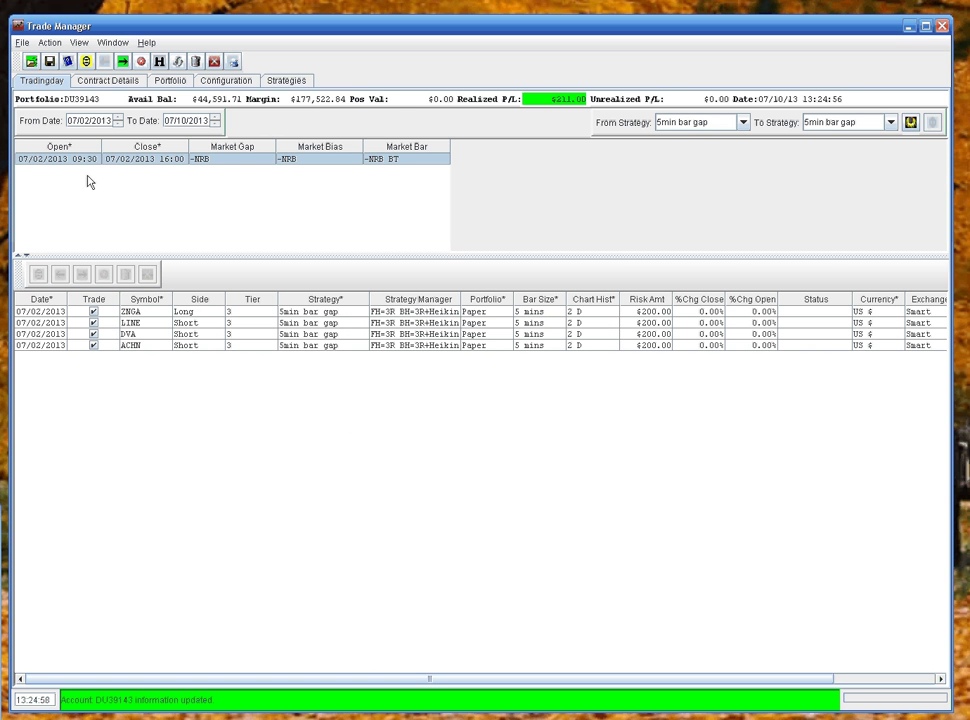
{"action": "left_click", "coordinate": [88, 62]}
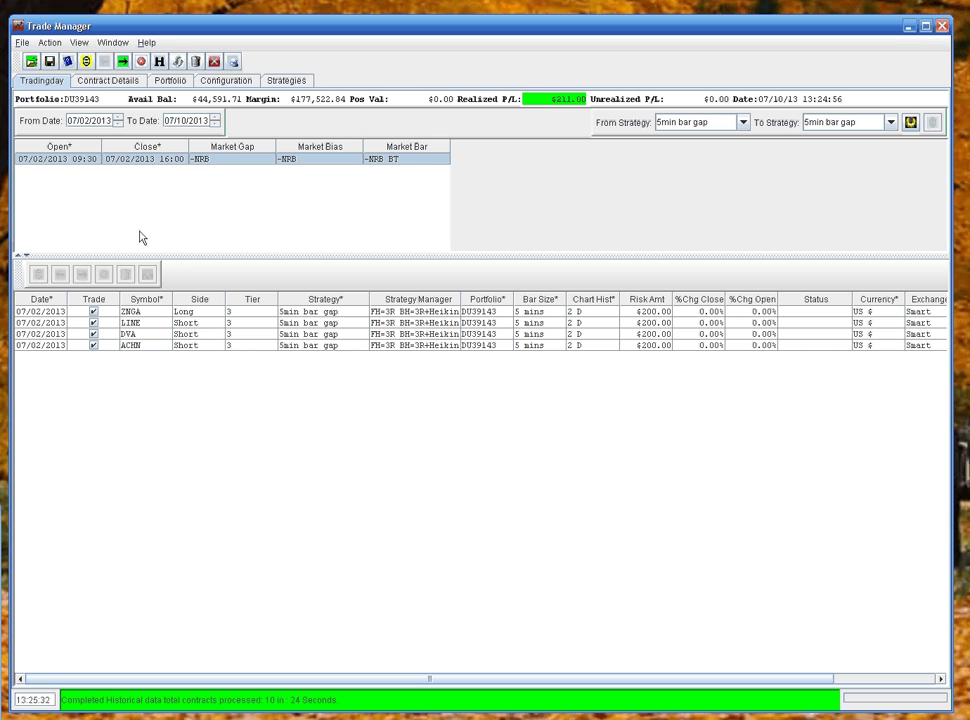
Step: Disconnect from TWS, backtest the trades, and view Portfolio results showing net P/L ($73.60)
{"action": "left_click", "coordinate": [22, 43]}
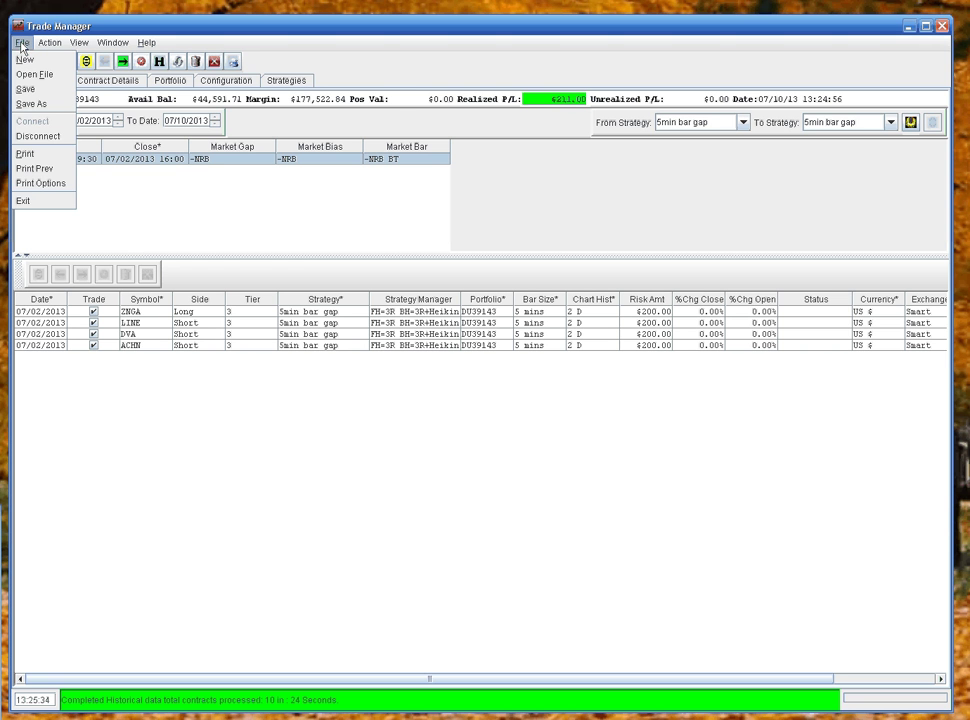
{"action": "left_click", "coordinate": [38, 136]}
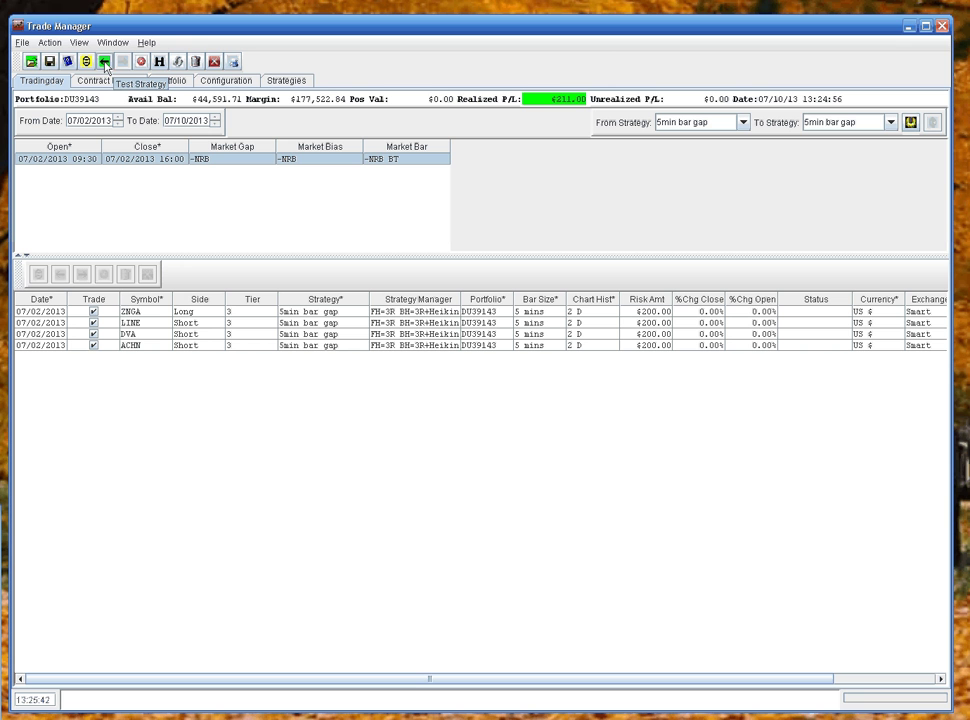
{"action": "left_click", "coordinate": [105, 62]}
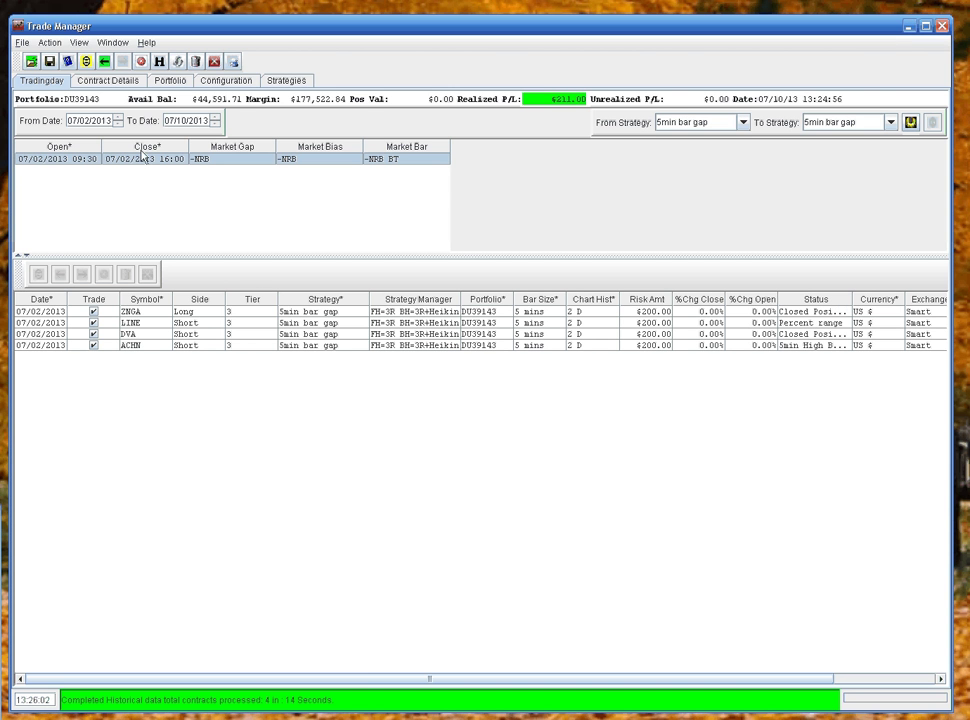
{"action": "left_click", "coordinate": [168, 82]}
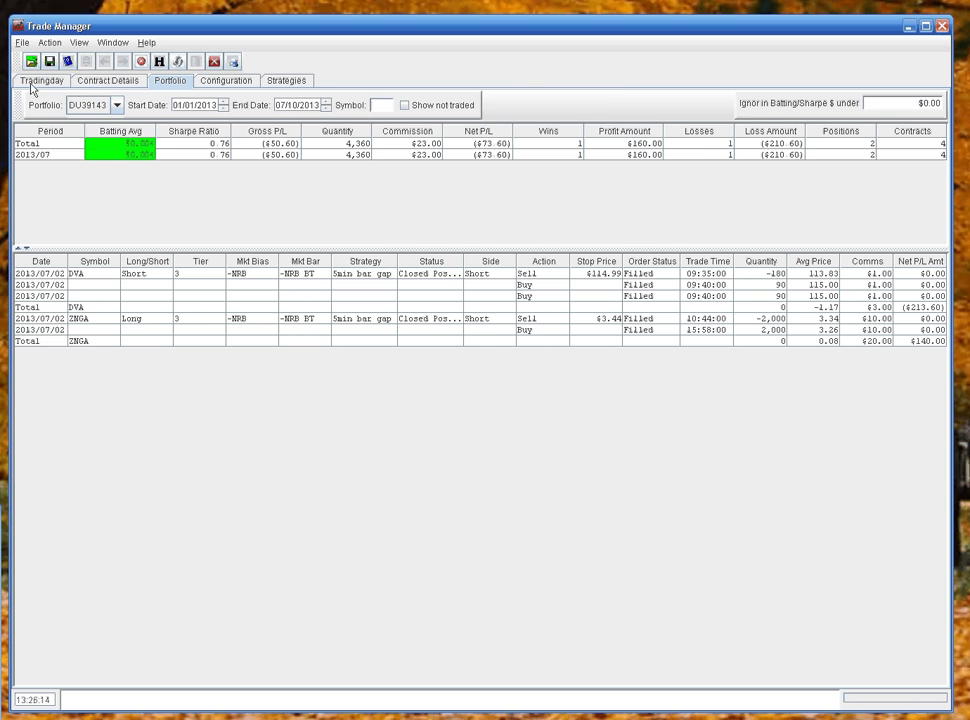
Step: Switch to the Tradingday tab to see ZNGA and DVA closed, LINE and ACHN unfilled
{"action": "left_click", "coordinate": [36, 83]}
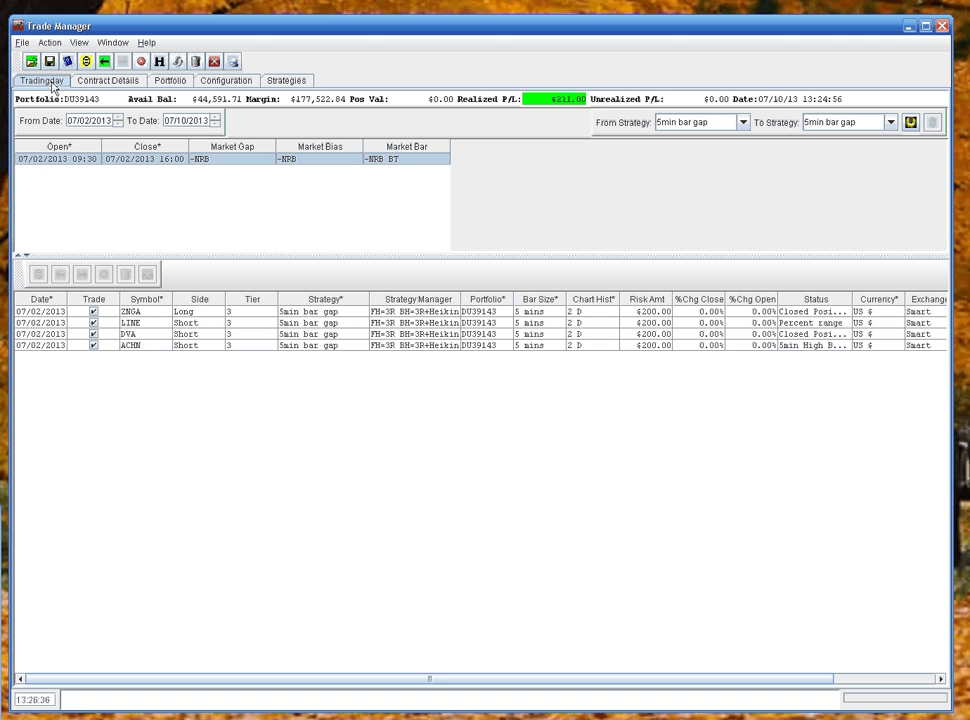
Step: Delete all trade orders and confirm the Portfolio statistics are now empty
{"action": "left_click", "coordinate": [196, 61]}
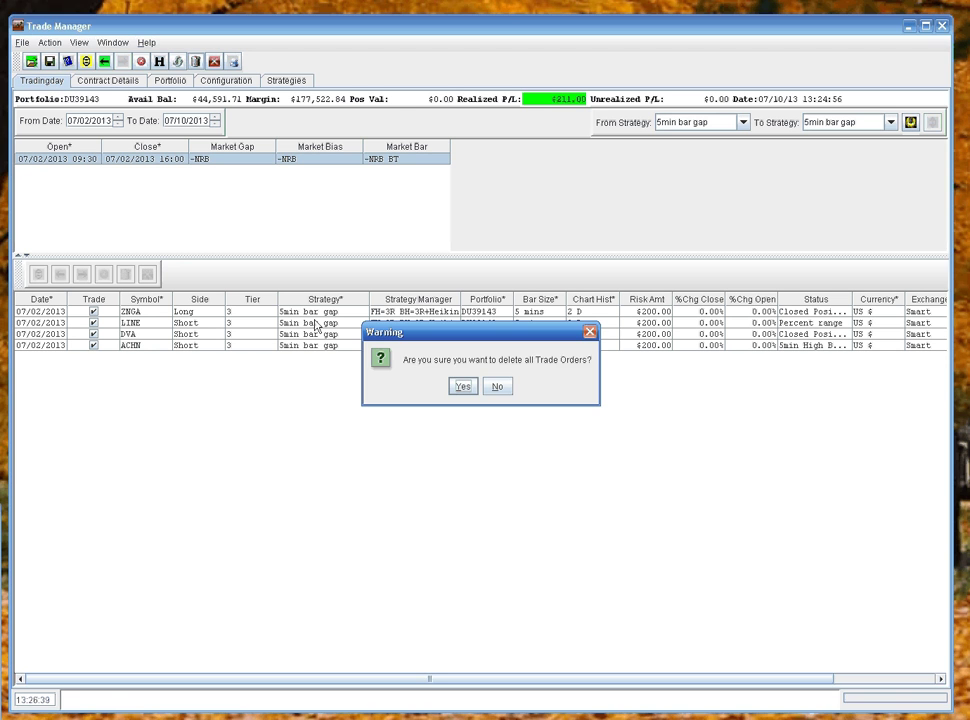
{"action": "left_click", "coordinate": [462, 387]}
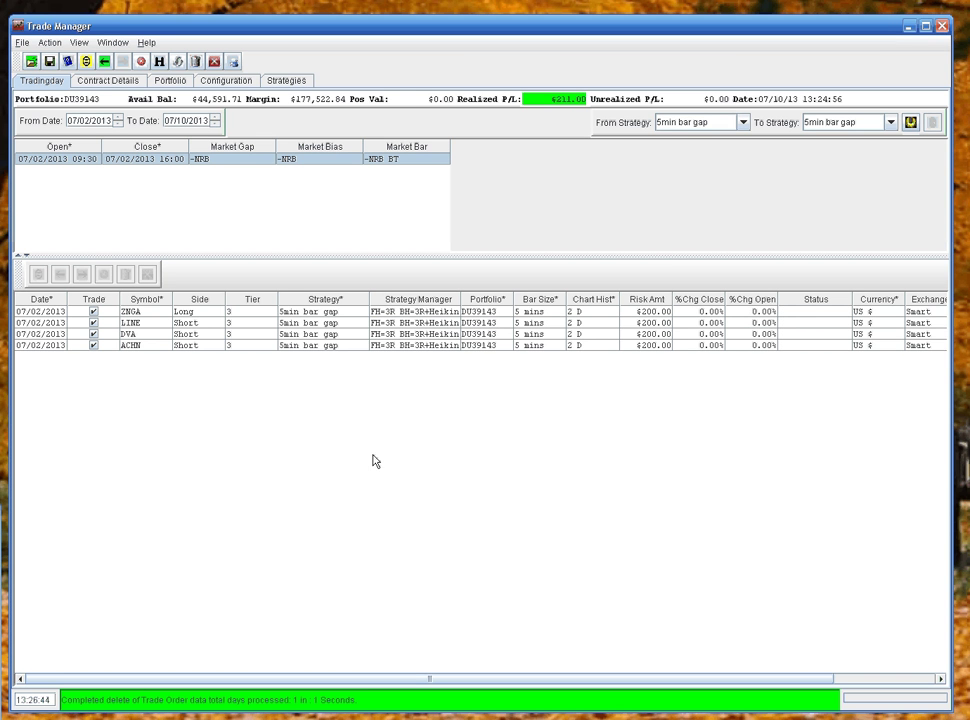
{"action": "left_click", "coordinate": [170, 80]}
{"action": "left_click", "coordinate": [156, 66]}
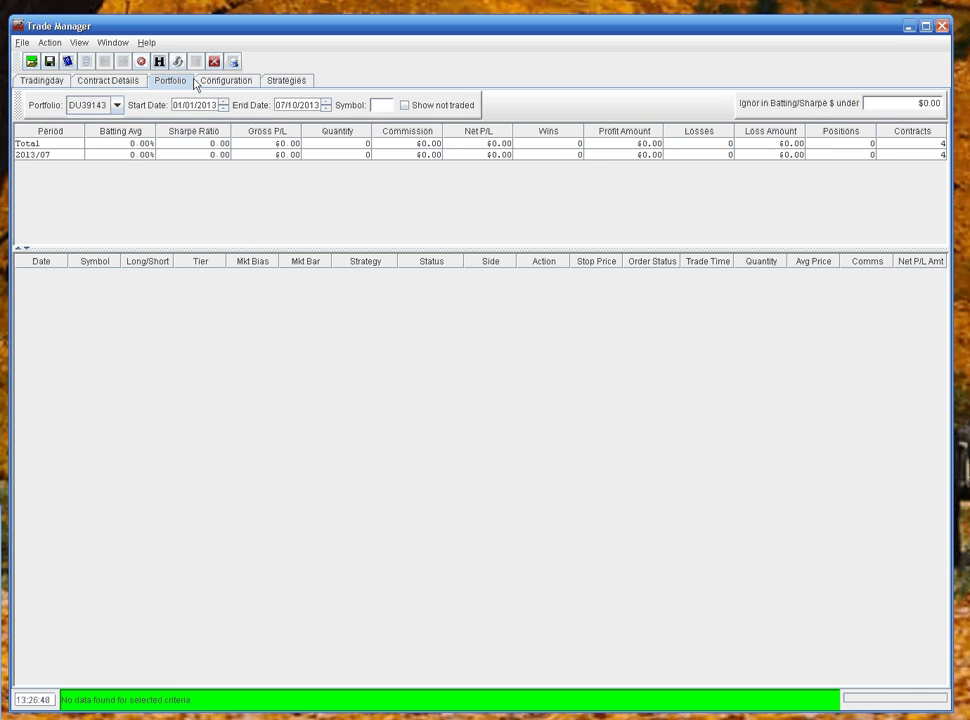
Step: Add a new empty row to the Configuration tab's strategy table
{"action": "left_click", "coordinate": [219, 83]}
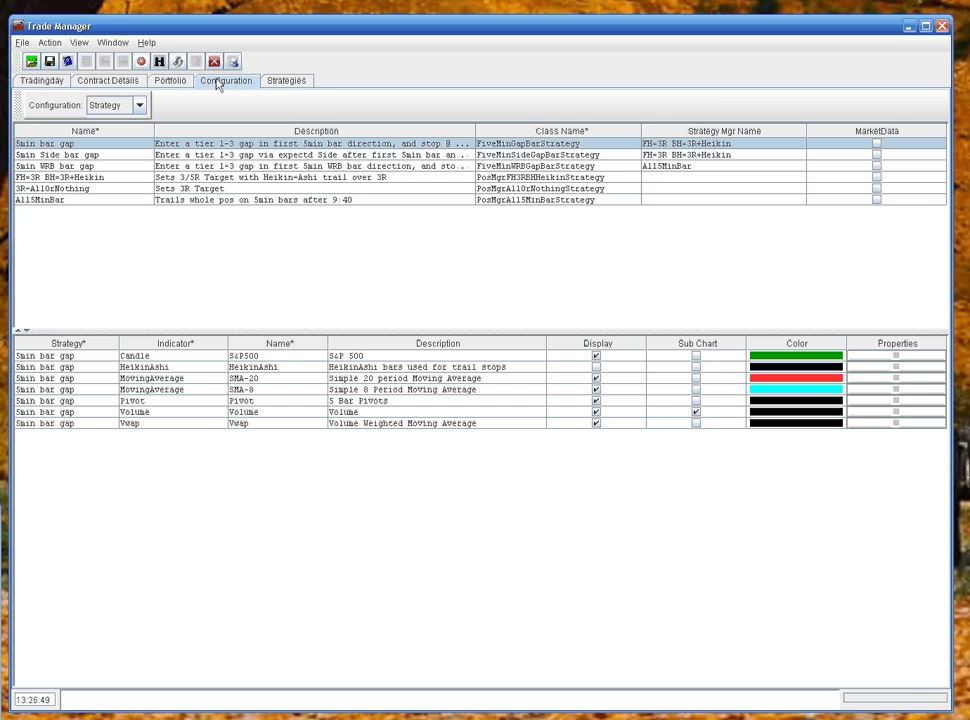
{"action": "right_click", "coordinate": [185, 231]}
{"action": "left_click", "coordinate": [197, 238]}
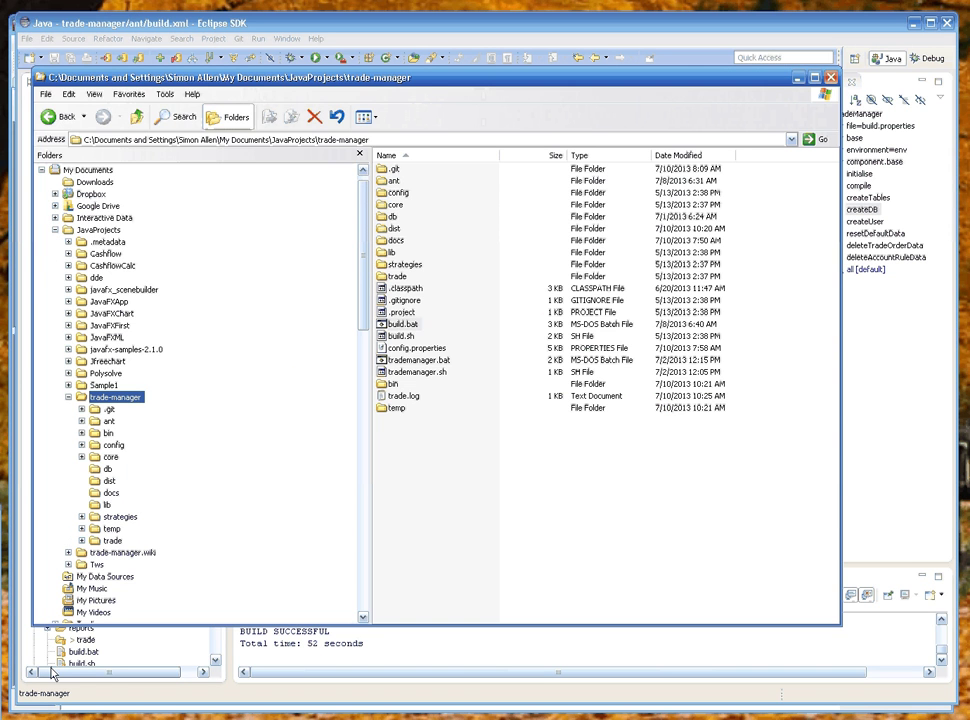
Step: Navigate the Explorer tree to trade-manager\strategies\org\trade\strategy to list the strategy files
{"action": "left_click", "coordinate": [86, 518]}
{"action": "left_click", "coordinate": [94, 529]}
{"action": "left_click", "coordinate": [108, 541]}
{"action": "left_click", "coordinate": [157, 552]}
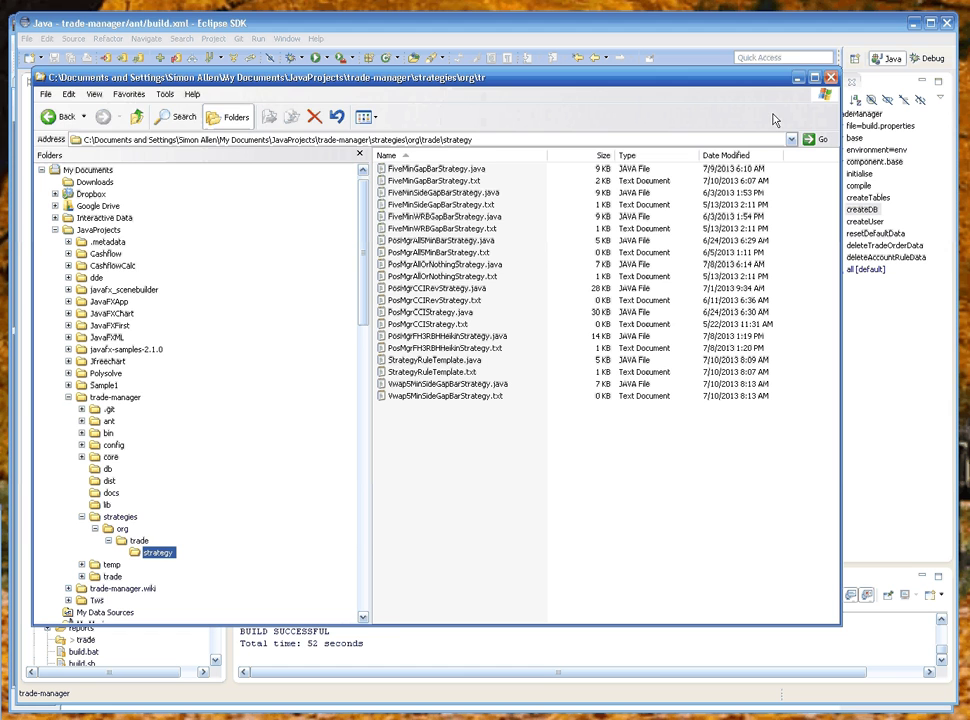
Step: Copy the Vwap5MinSideGapBarStrategy class name from its Eclipse source, then return to Trade Manager
{"action": "key", "text": "alt+Tab"}
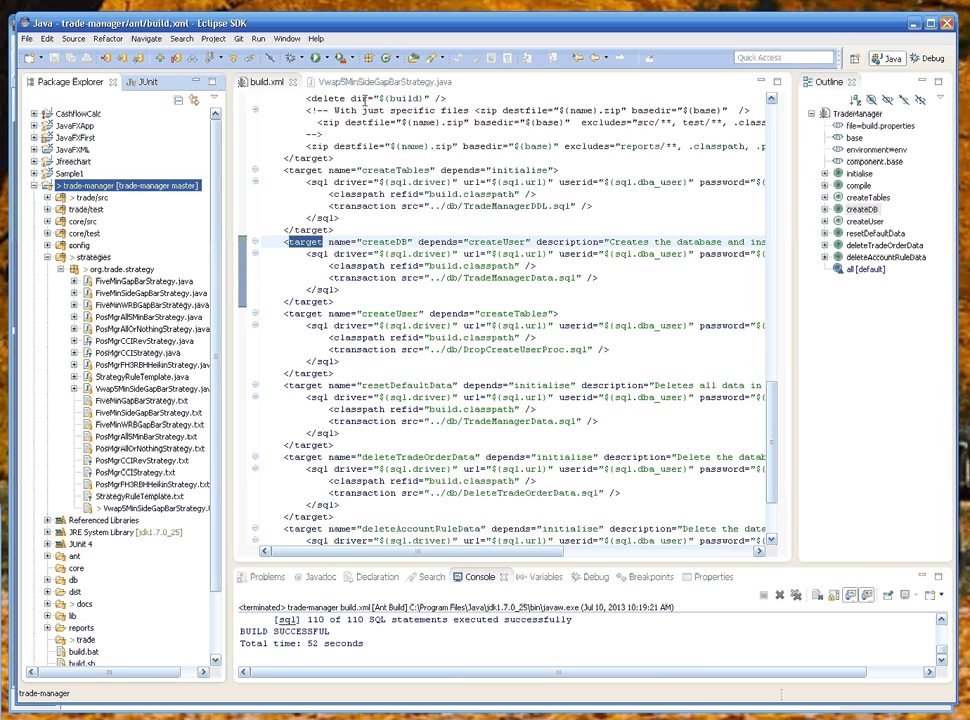
{"action": "left_click", "coordinate": [364, 82]}
{"action": "left_click", "coordinate": [418, 465]}
{"action": "scroll", "coordinate": [420, 465], "scroll_direction": "down", "scroll_amount": 8}
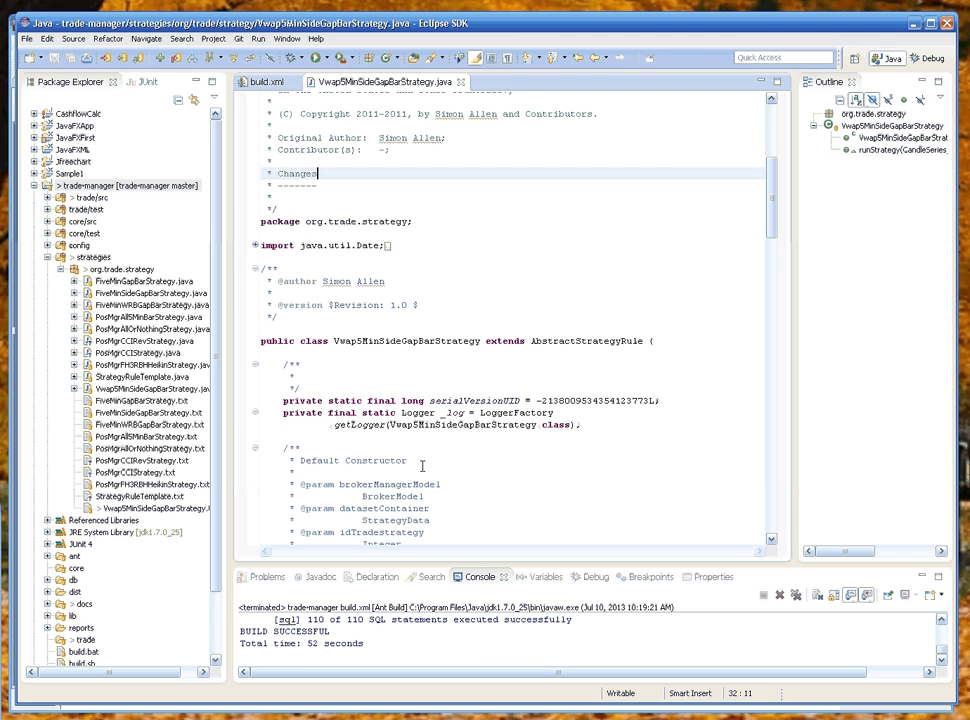
{"action": "double_click", "coordinate": [377, 341]}
{"action": "key", "text": "ctrl+c"}
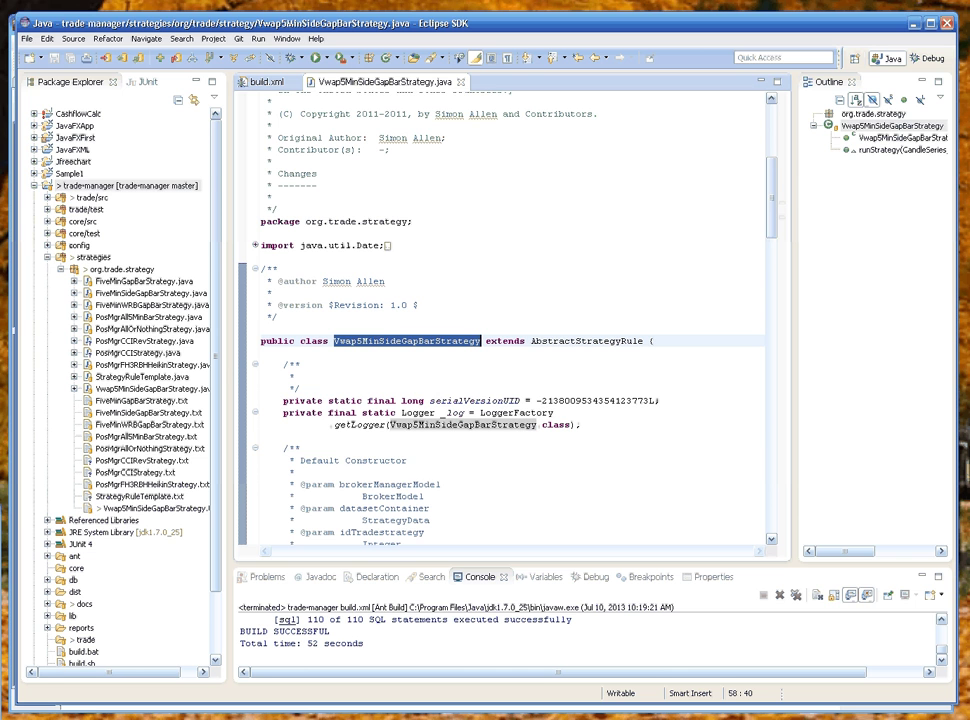
{"action": "key", "text": "alt+Tab"}
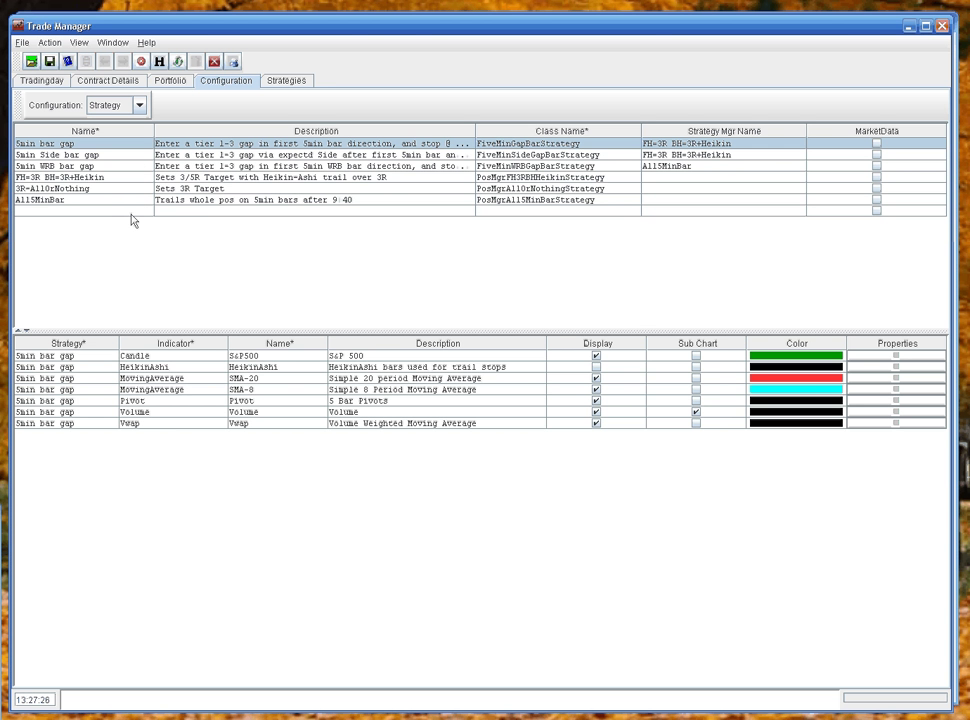
Step: Fill the new row with name Vwap5MinSideGapBar, its description, and class Vwap5MinSideGapBarStrategy
{"action": "double_click", "coordinate": [103, 211]}
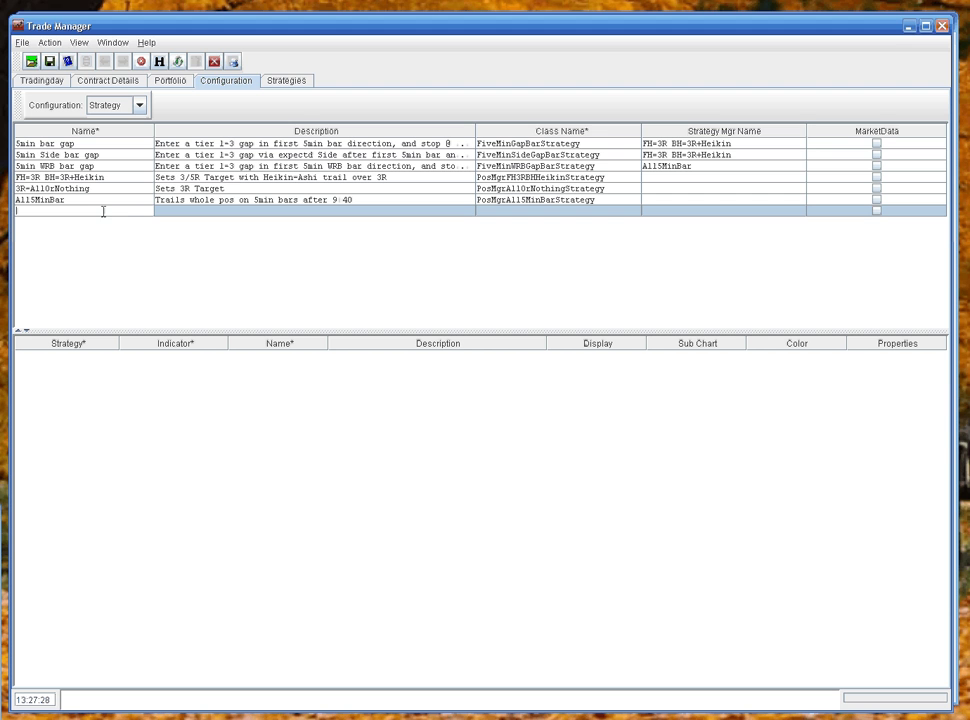
{"action": "key", "text": "ctrl+v"}
{"action": "key", "text": "BackSpace"}
{"action": "key", "text": "BackSpace"}
{"action": "key", "text": "BackSpace"}
{"action": "key", "text": "BackSpace"}
{"action": "key", "text": "BackSpace"}
{"action": "key", "text": "BackSpace"}
{"action": "key", "text": "BackSpace"}
{"action": "key", "text": "BackSpace"}
{"action": "left_click", "coordinate": [215, 212]}
{"action": "key", "text": "ctrl+v"}
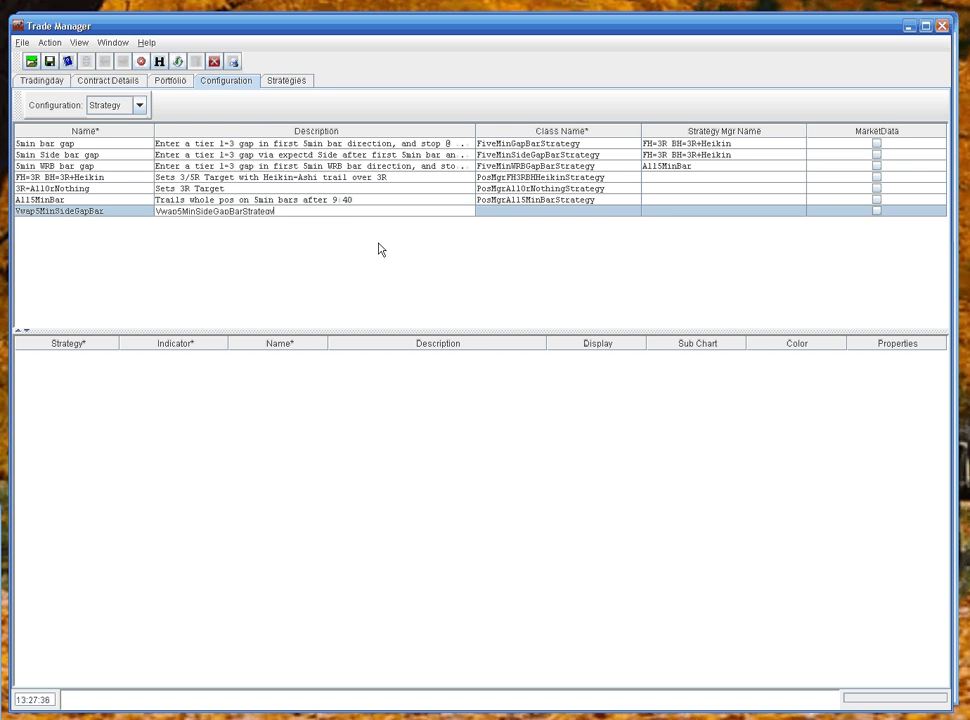
{"action": "left_click", "coordinate": [503, 210]}
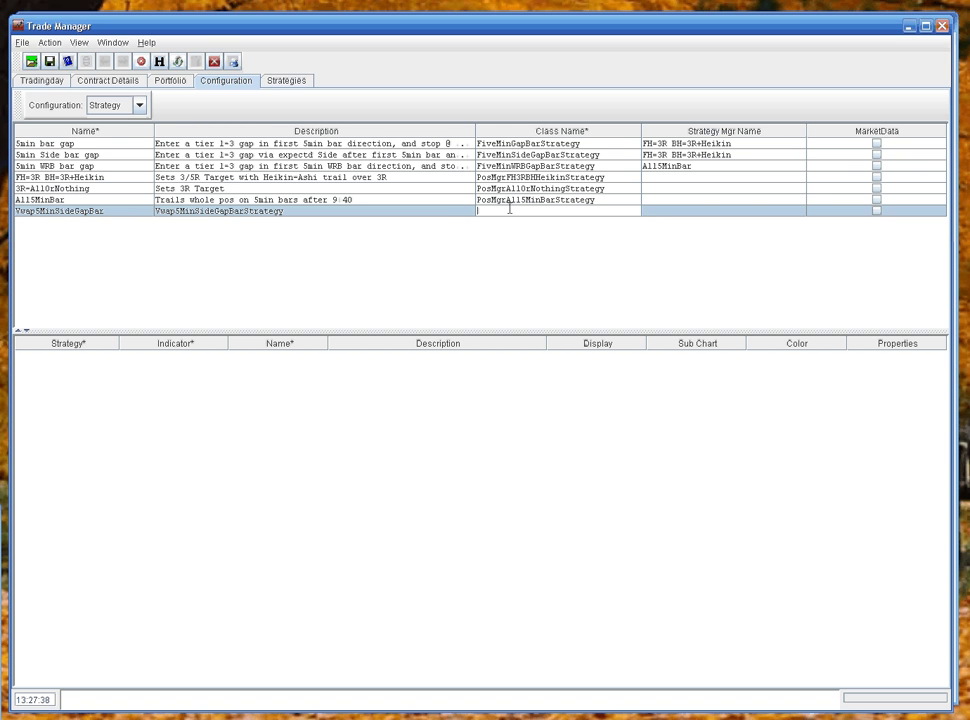
{"action": "key", "text": "ctrl+v"}
Step: Assign the FH=3R BH=3R+Heikin strategy manager and enable MarketData
{"action": "left_click", "coordinate": [671, 212]}
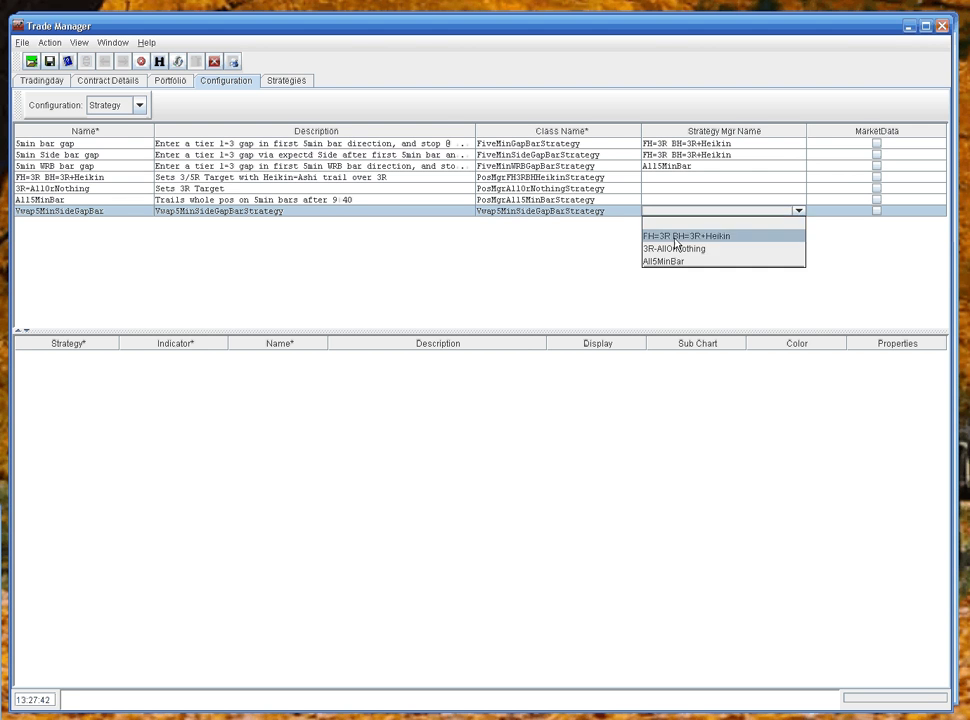
{"action": "left_click", "coordinate": [676, 236]}
{"action": "left_click", "coordinate": [877, 212]}
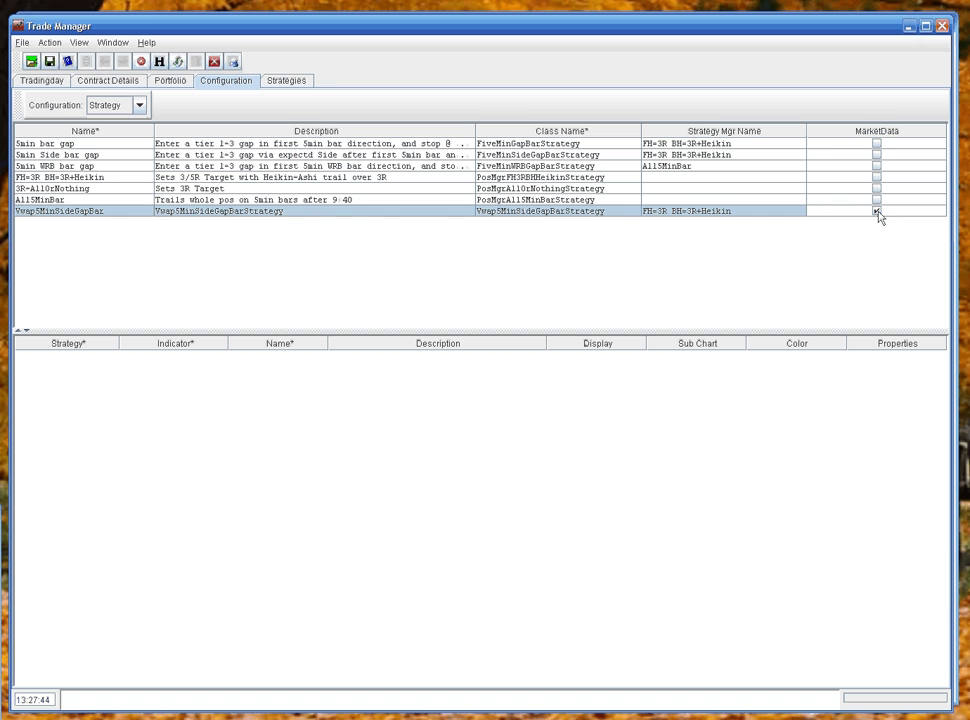
Step: Add a first indicator row and set it to HeikinAshi
{"action": "right_click", "coordinate": [268, 379]}
{"action": "left_click", "coordinate": [275, 385]}
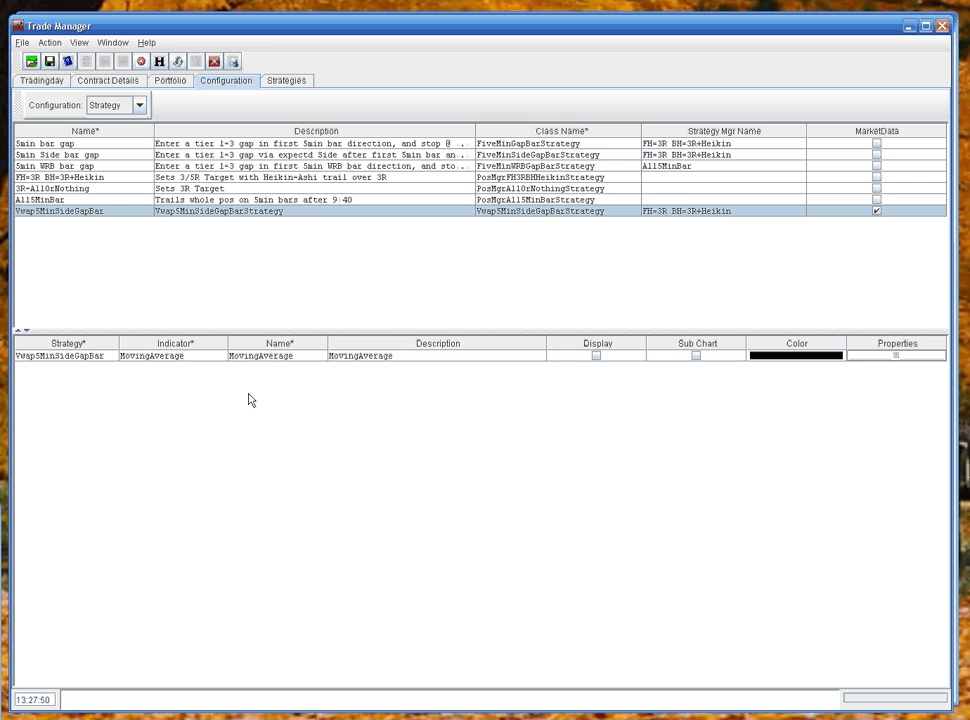
{"action": "left_click", "coordinate": [150, 357]}
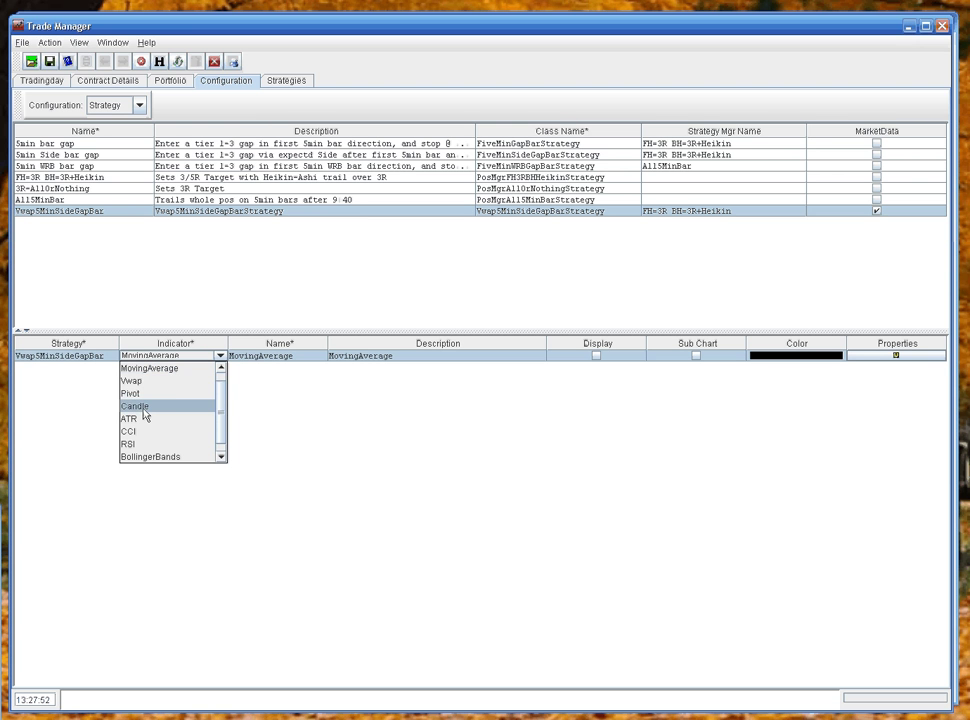
{"action": "scroll", "coordinate": [155, 405], "scroll_direction": "up", "scroll_amount": 1}
{"action": "scroll", "coordinate": [155, 405], "scroll_direction": "down", "scroll_amount": 2}
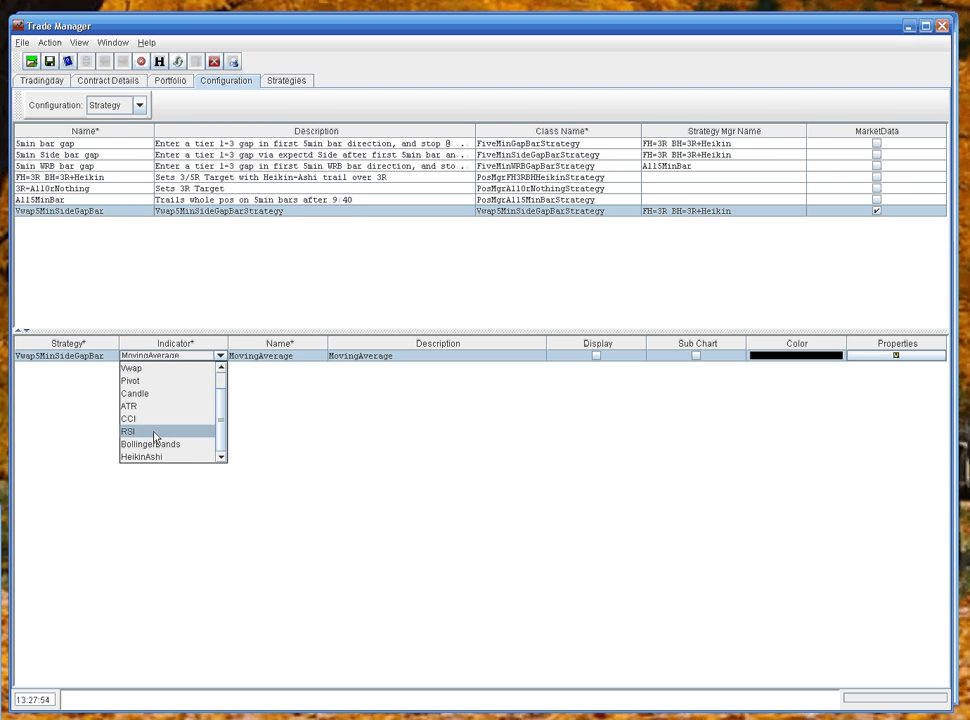
{"action": "left_click", "coordinate": [151, 457]}
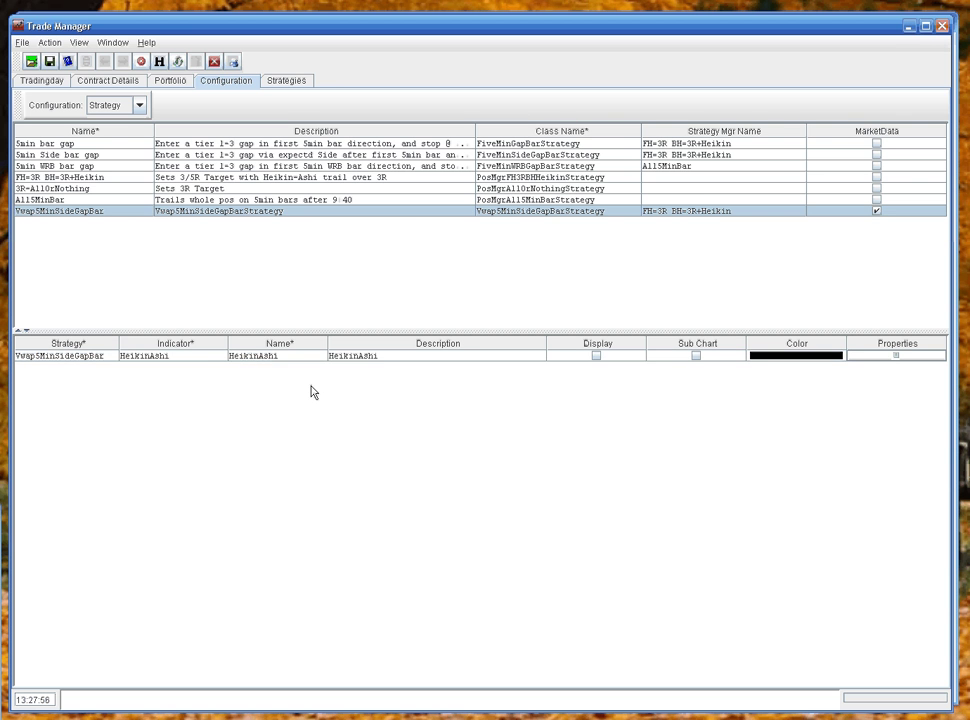
{"action": "double_click", "coordinate": [400, 358]}
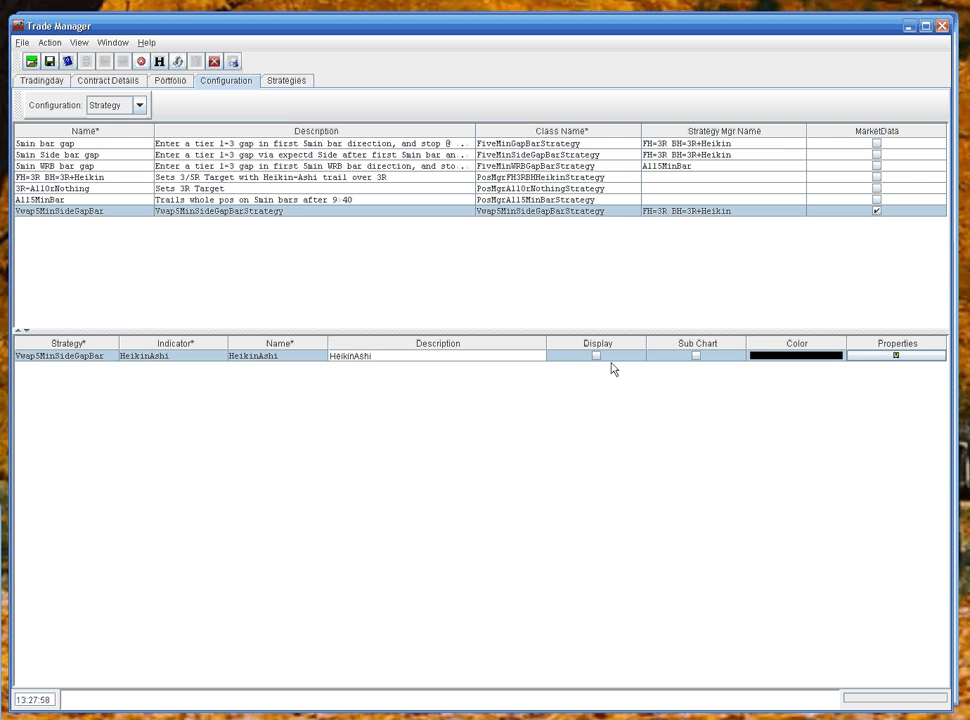
{"action": "left_click", "coordinate": [875, 357]}
Step: Add a Volume indicator, displayed in its own sub chart
{"action": "right_click", "coordinate": [208, 380]}
{"action": "left_click", "coordinate": [219, 387]}
{"action": "left_click", "coordinate": [166, 368]}
{"action": "scroll", "coordinate": [166, 390], "scroll_direction": "up", "scroll_amount": 1}
{"action": "left_click", "coordinate": [163, 381]}
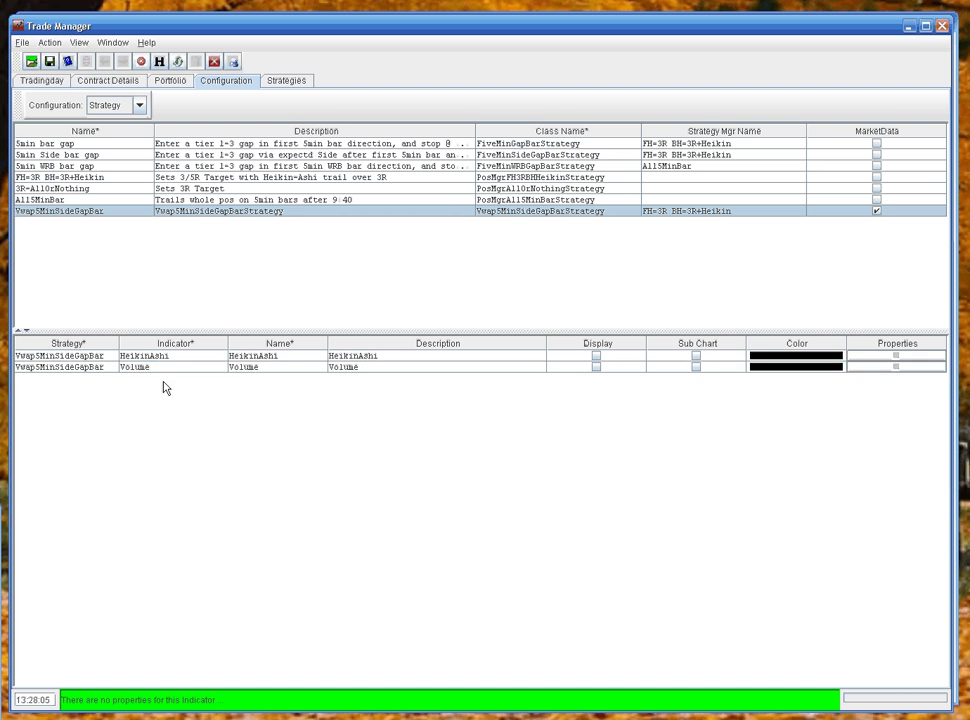
{"action": "left_click", "coordinate": [596, 369]}
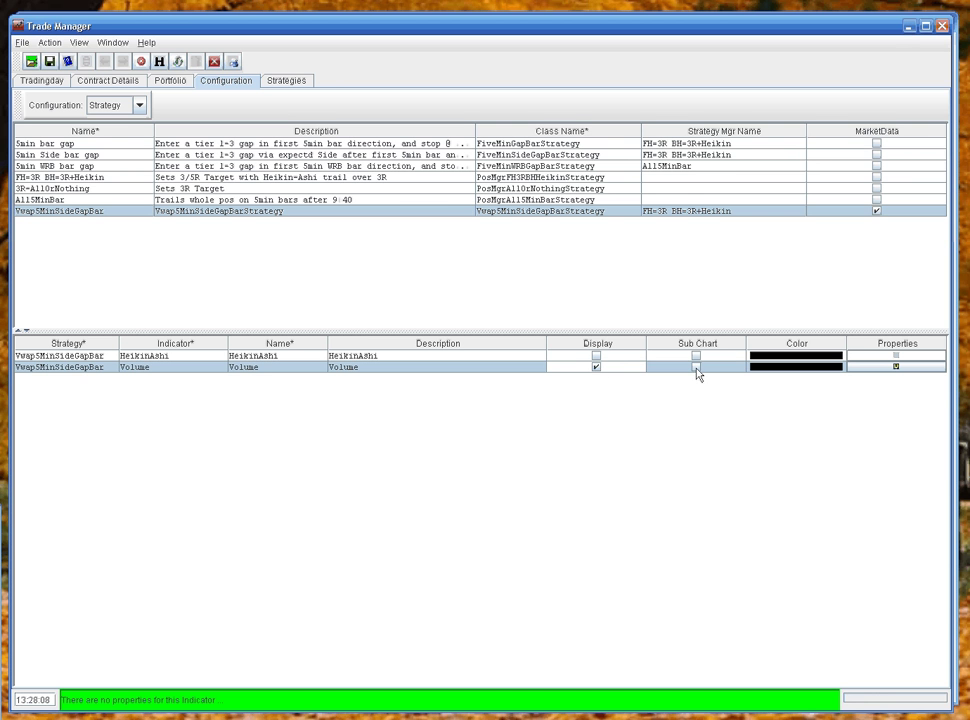
{"action": "left_click", "coordinate": [697, 369]}
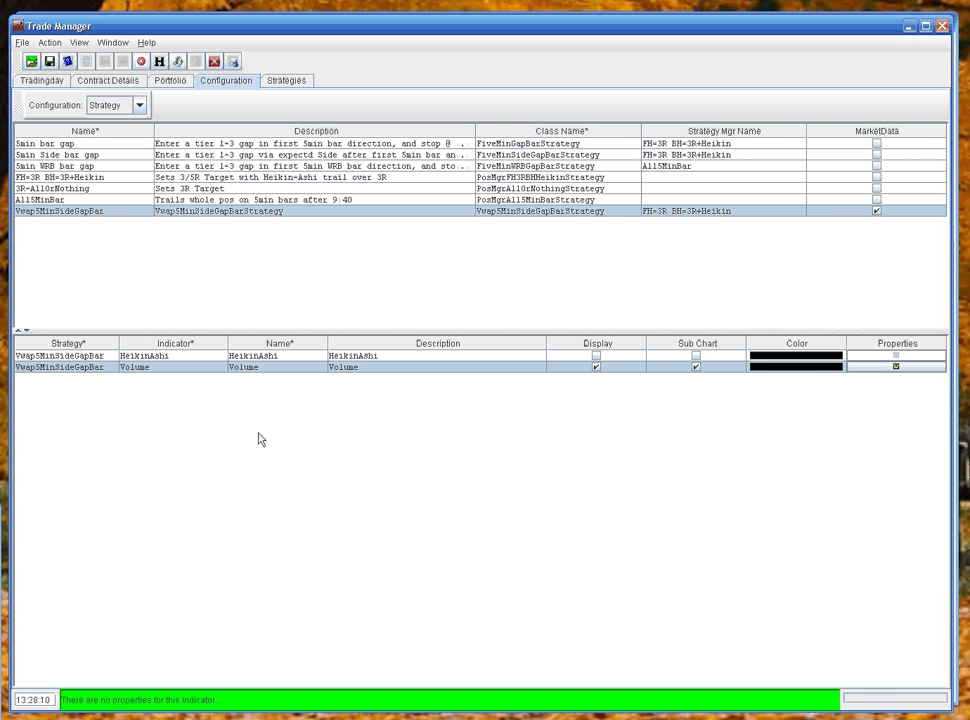
Step: Add a MovingAverage indicator and rename it SMA-8
{"action": "right_click", "coordinate": [164, 399]}
{"action": "left_click", "coordinate": [178, 406]}
{"action": "left_click", "coordinate": [130, 382]}
{"action": "left_click", "coordinate": [132, 381]}
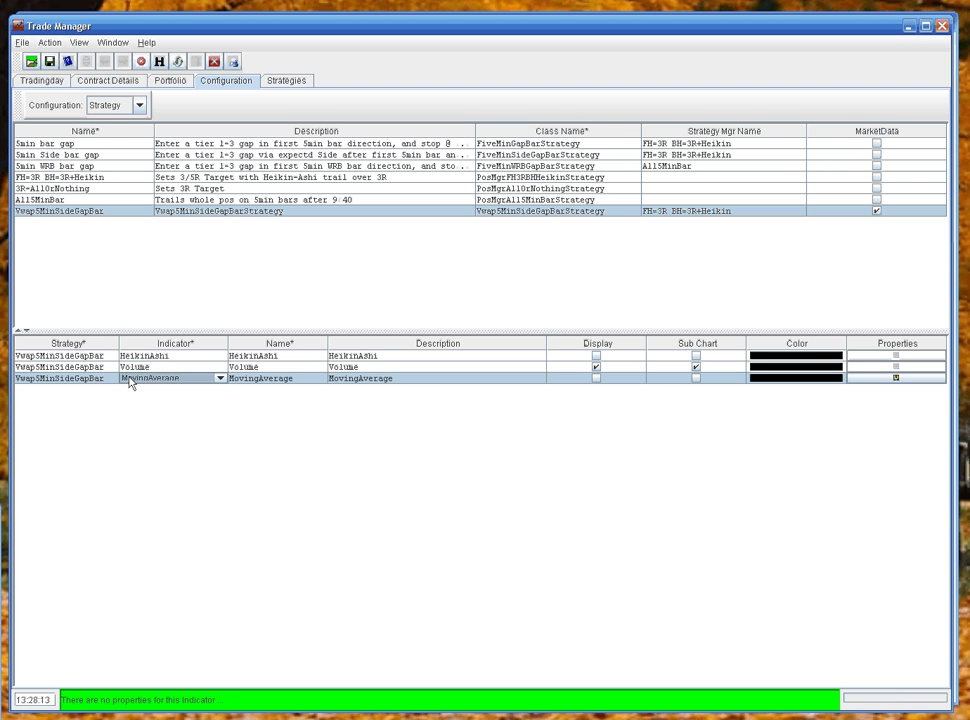
{"action": "left_click", "coordinate": [246, 383]}
{"action": "key", "text": "shift+End"}
{"action": "type", "text": "SMA8"}
{"action": "left_click", "coordinate": [248, 380]}
{"action": "type", "text": "-"}
Step: Set the moving average's description to SMA-8 and tick Display
{"action": "double_click", "coordinate": [336, 379]}
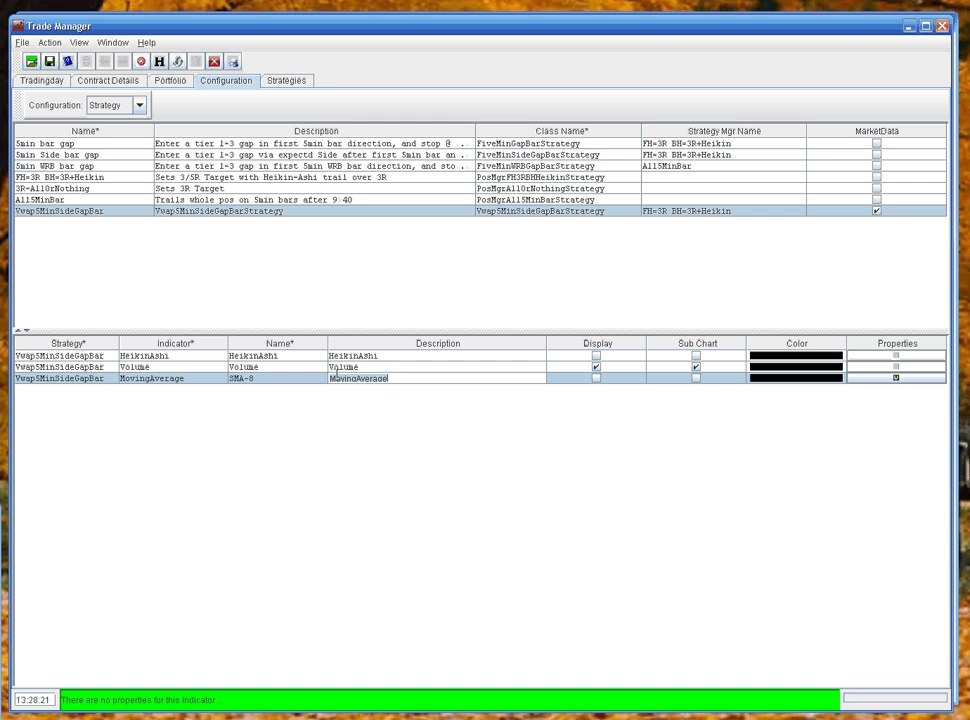
{"action": "key", "text": "shift+Home"}
{"action": "type", "text": "SMA-8"}
{"action": "key", "text": "Return"}
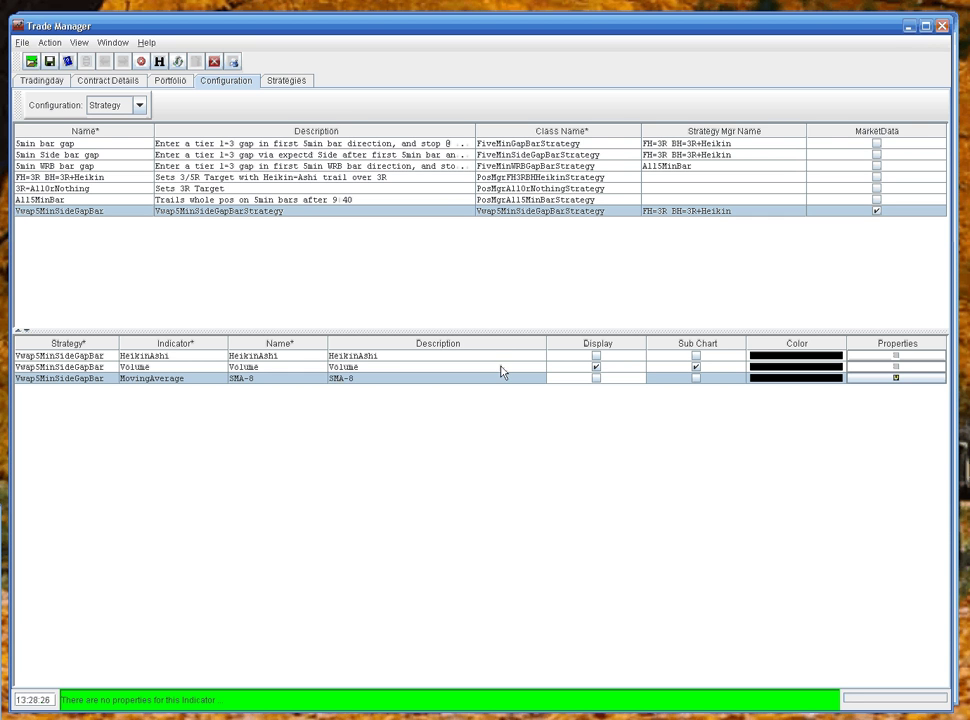
{"action": "left_click", "coordinate": [596, 379]}
Step: Set the SMA-8 line colour to cyan
{"action": "left_click", "coordinate": [780, 380]}
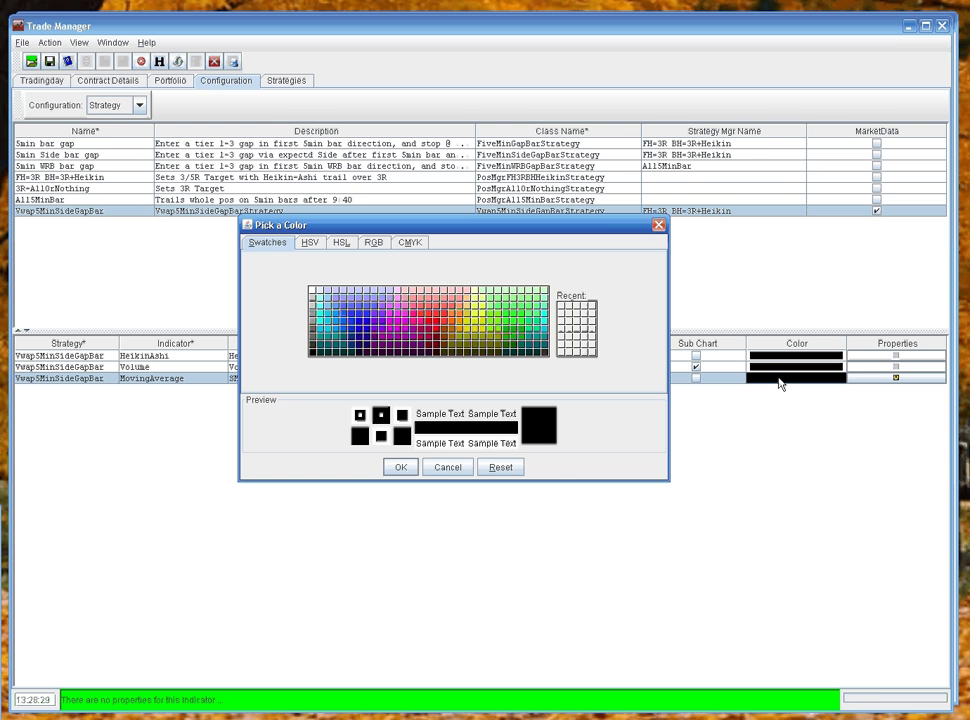
{"action": "left_click", "coordinate": [330, 331]}
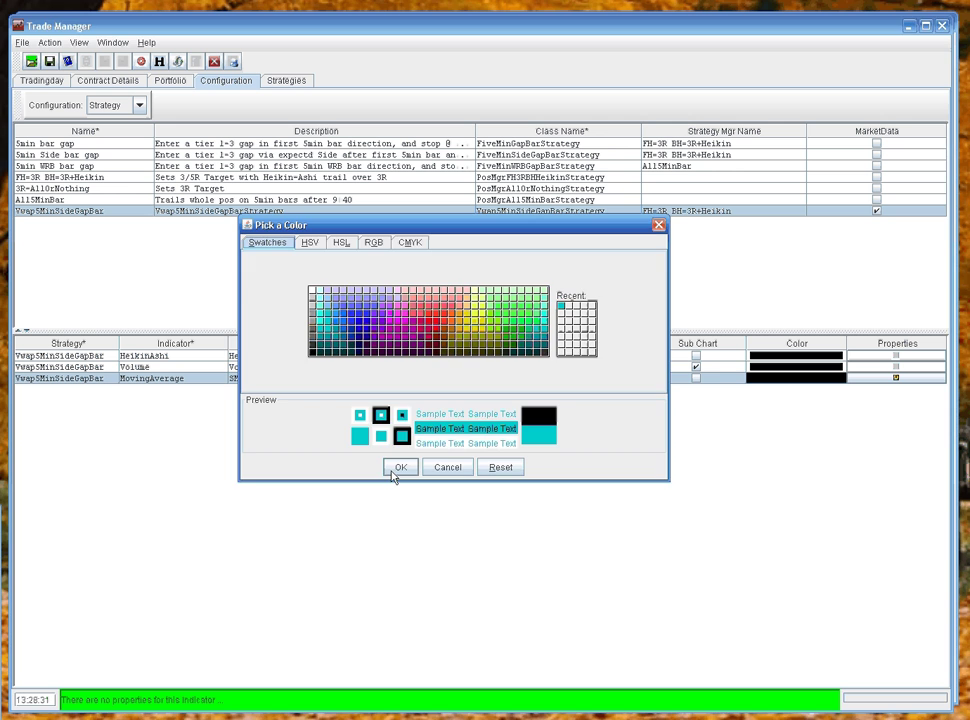
{"action": "left_click", "coordinate": [398, 469]}
Step: Change the SMA-8 moving average Length from 10 to 8
{"action": "left_click", "coordinate": [876, 379]}
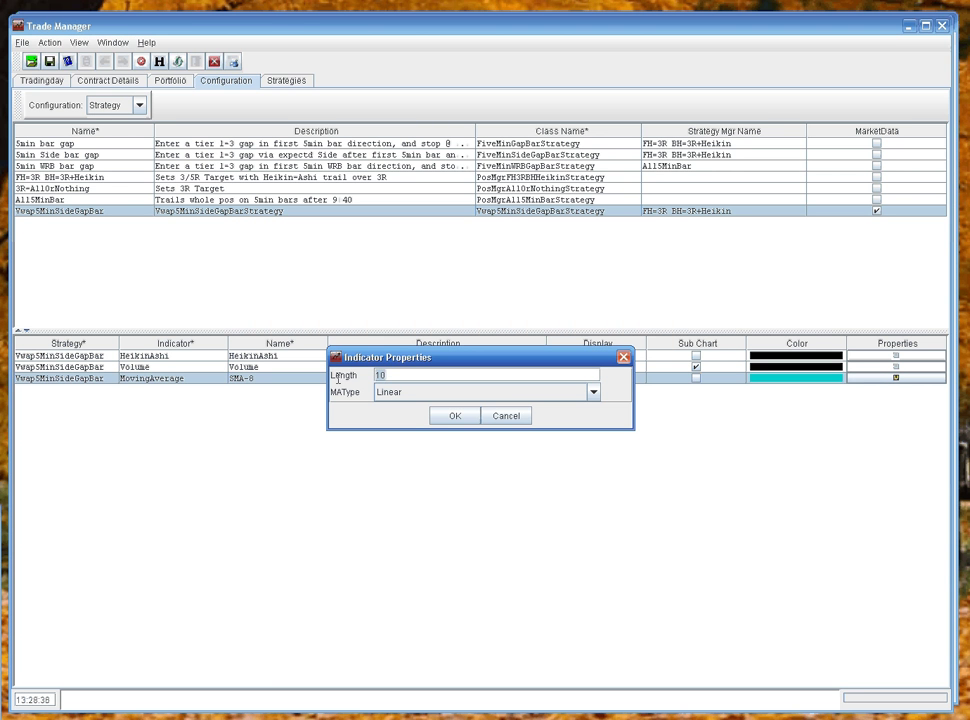
{"action": "key", "text": "BackSpace"}
{"action": "key", "text": "BackSpace"}
{"action": "type", "text": "8"}
{"action": "left_click", "coordinate": [454, 417]}
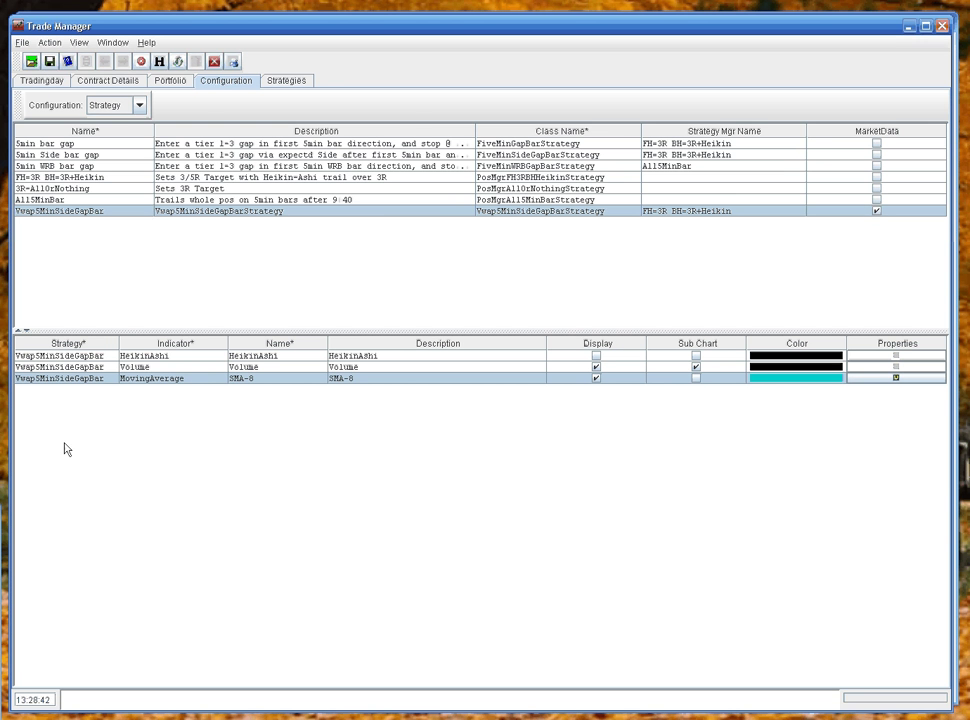
Step: Add a displayed Vwap as the fourth indicator and save the strategy configuration
{"action": "right_click", "coordinate": [184, 428]}
{"action": "left_click", "coordinate": [190, 433]}
{"action": "left_click", "coordinate": [138, 390]}
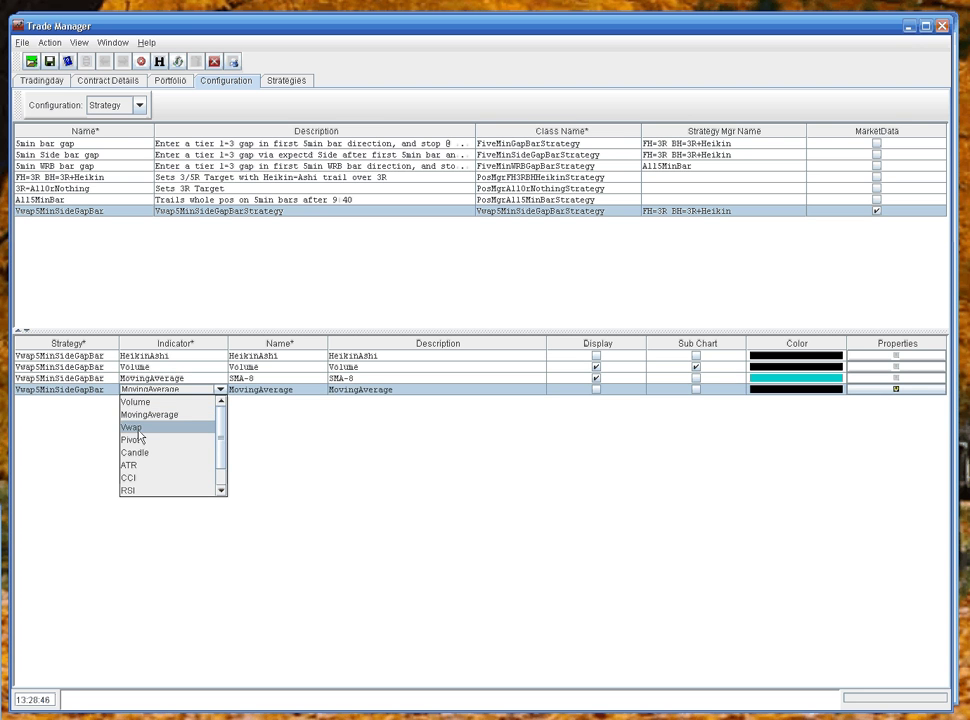
{"action": "left_click", "coordinate": [133, 427]}
{"action": "left_click", "coordinate": [595, 390]}
{"action": "left_click", "coordinate": [908, 391]}
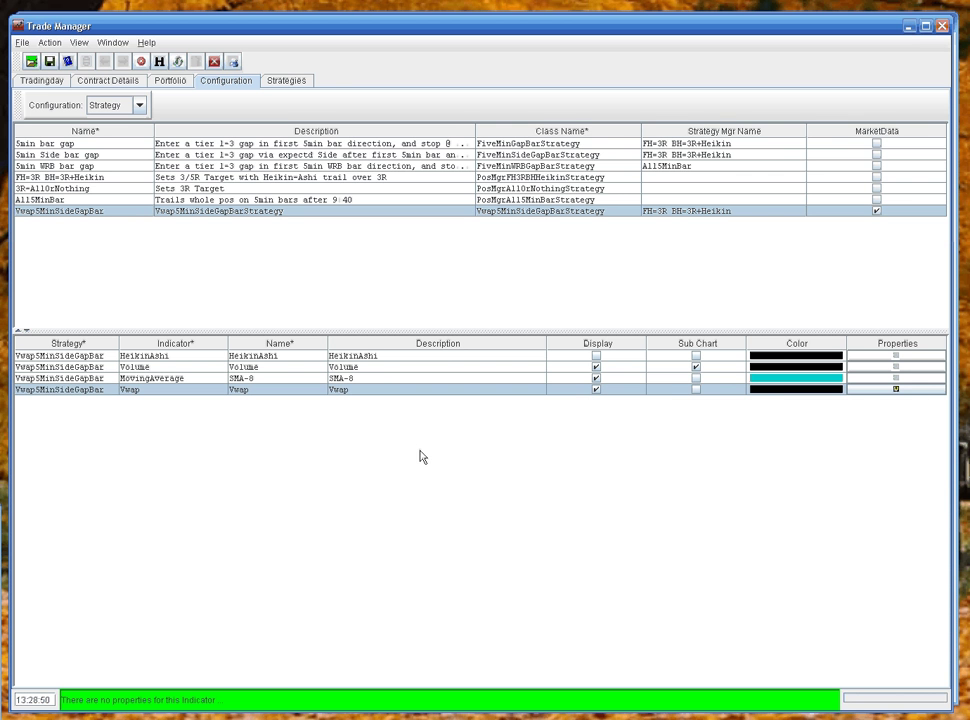
{"action": "left_click", "coordinate": [50, 63]}
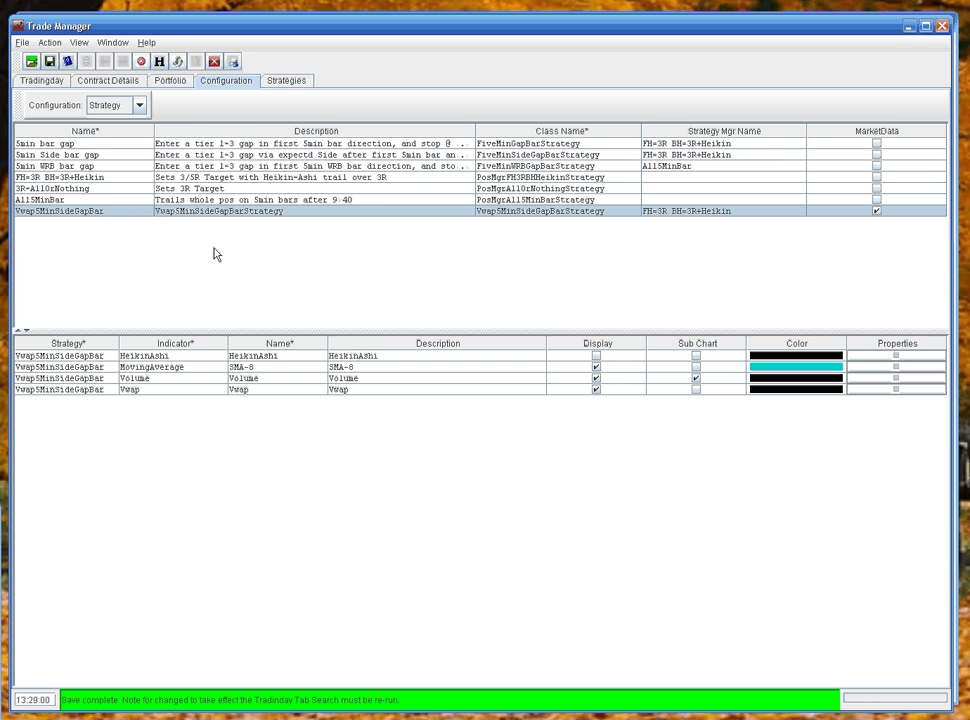
{"action": "left_click", "coordinate": [284, 84]}
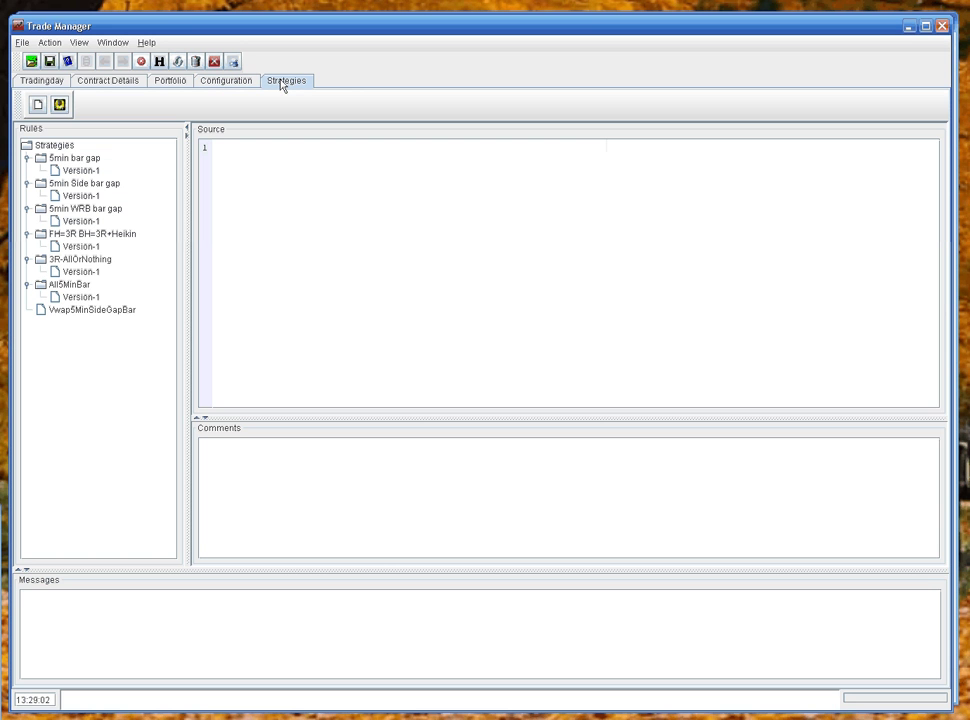
Step: Select the Vwap5MinSideGapBar rule and load its Version-1 template source
{"action": "left_click", "coordinate": [89, 311]}
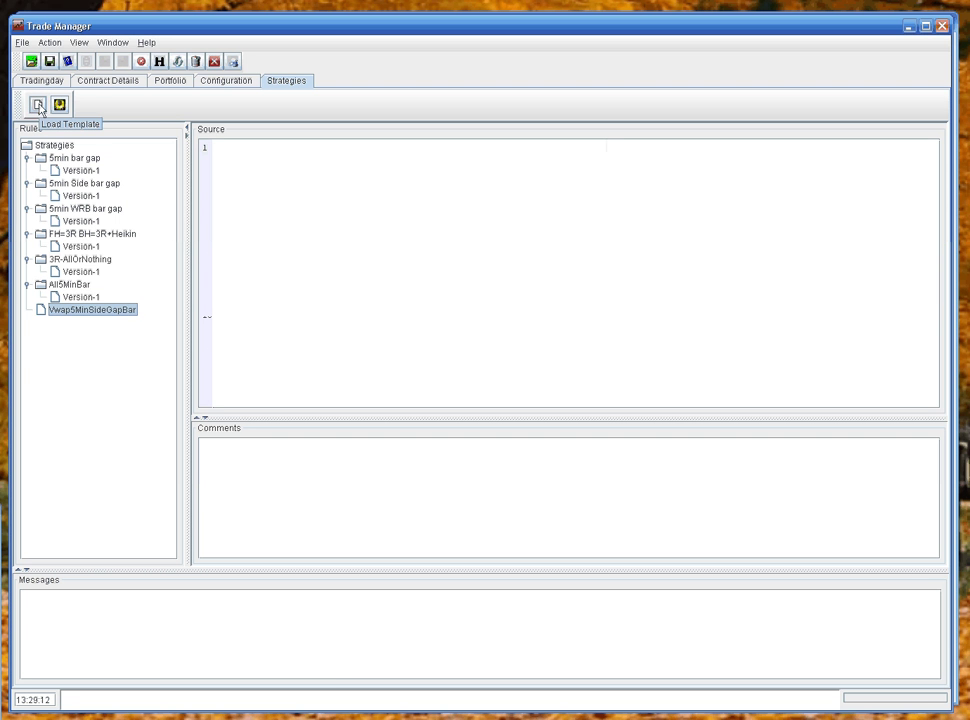
{"action": "left_click", "coordinate": [37, 105]}
{"action": "scroll", "coordinate": [533, 356], "scroll_direction": "down", "scroll_amount": 7}
{"action": "scroll", "coordinate": [533, 356], "scroll_direction": "down", "scroll_amount": 15}
{"action": "scroll", "coordinate": [532, 356], "scroll_direction": "up", "scroll_amount": 6}
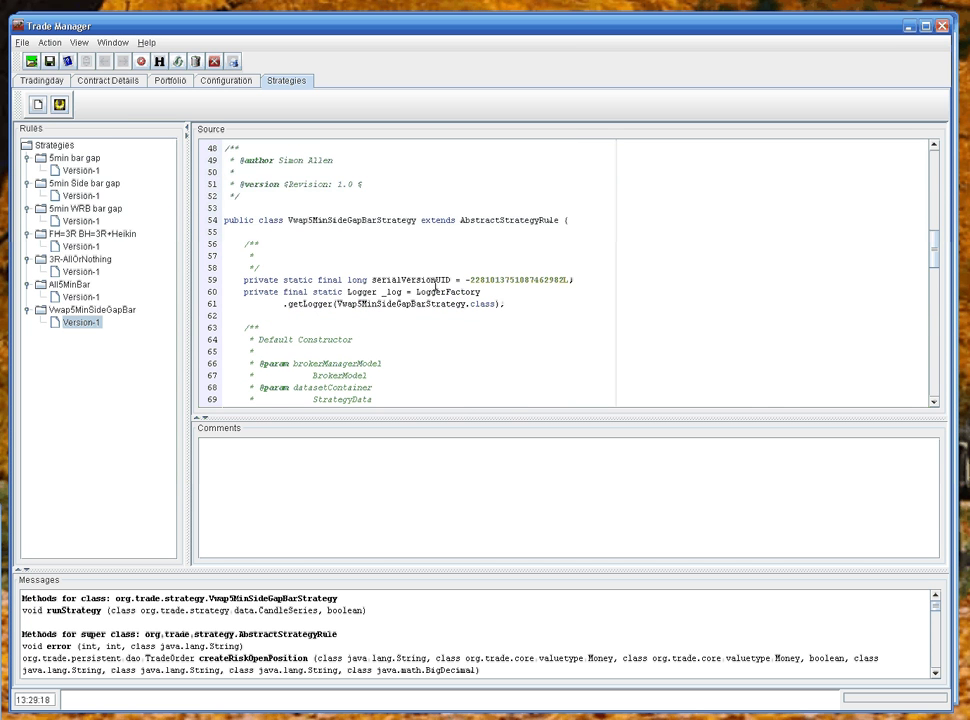
{"action": "scroll", "coordinate": [493, 342], "scroll_direction": "down", "scroll_amount": 18}
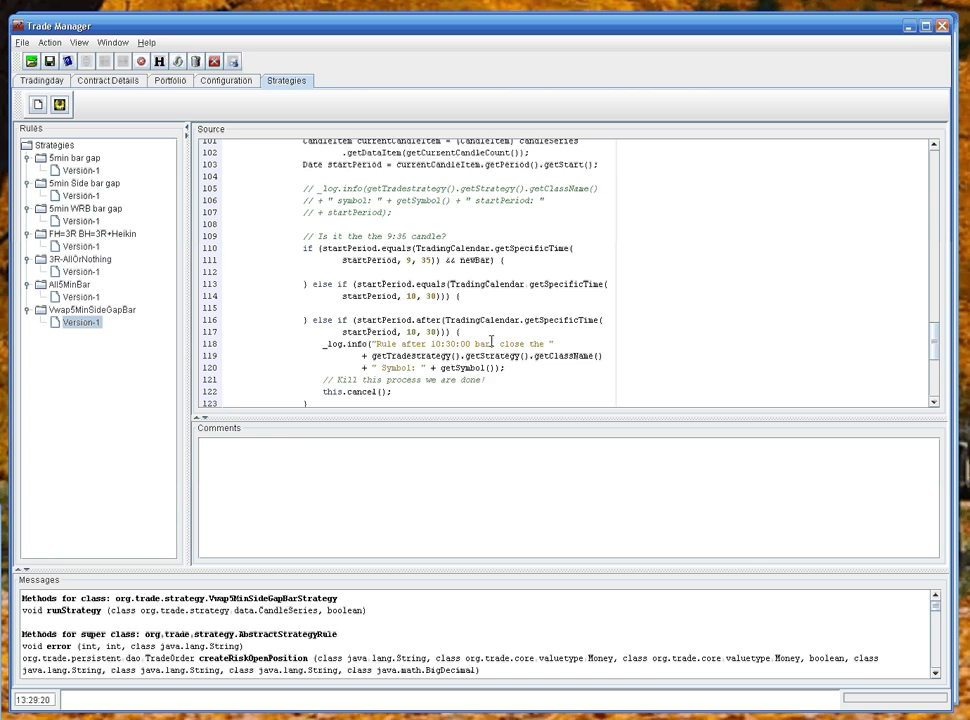
{"action": "scroll", "coordinate": [493, 342], "scroll_direction": "down", "scroll_amount": 7}
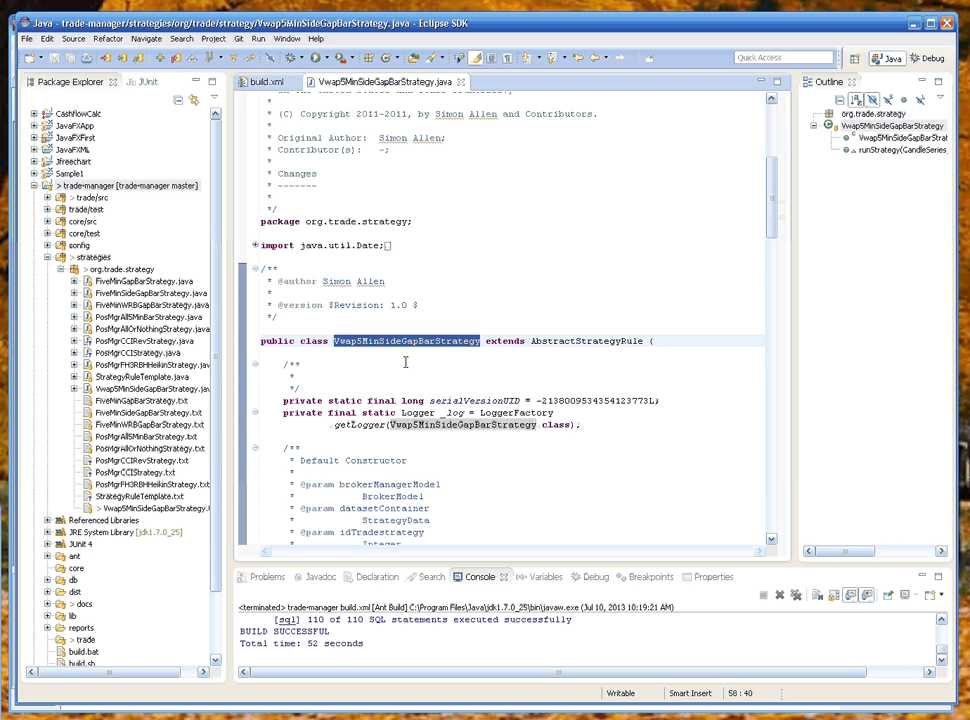
{"action": "left_click", "coordinate": [408, 366]}
{"action": "key", "text": "ctrl+a"}
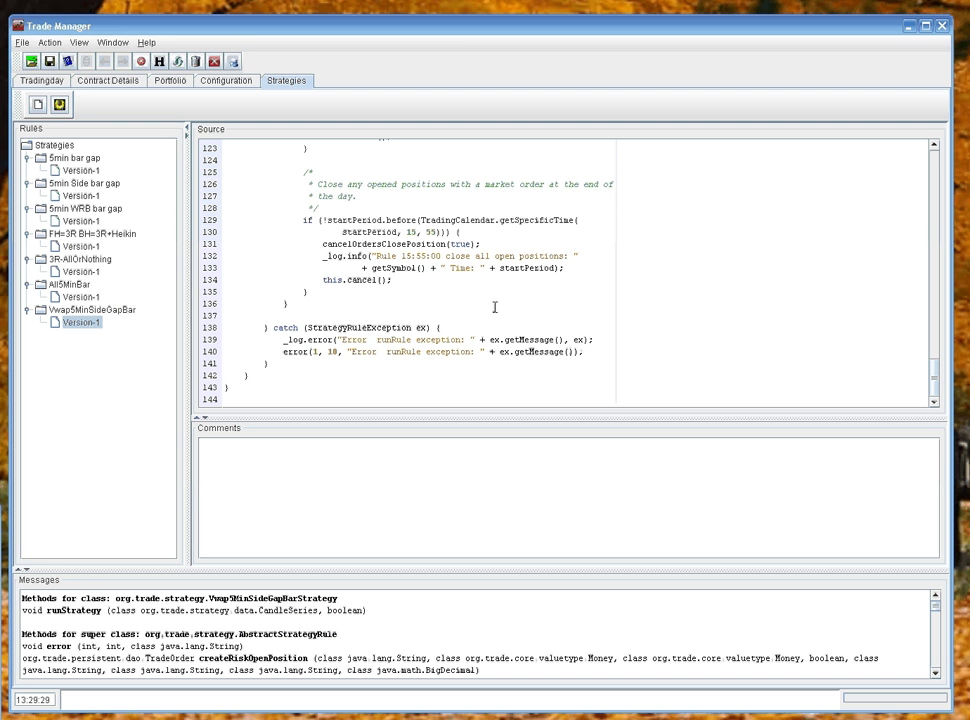
Step: Paste the new strategy code over the existing source and compile it
{"action": "left_click", "coordinate": [486, 303]}
{"action": "key", "text": "ctrl+a"}
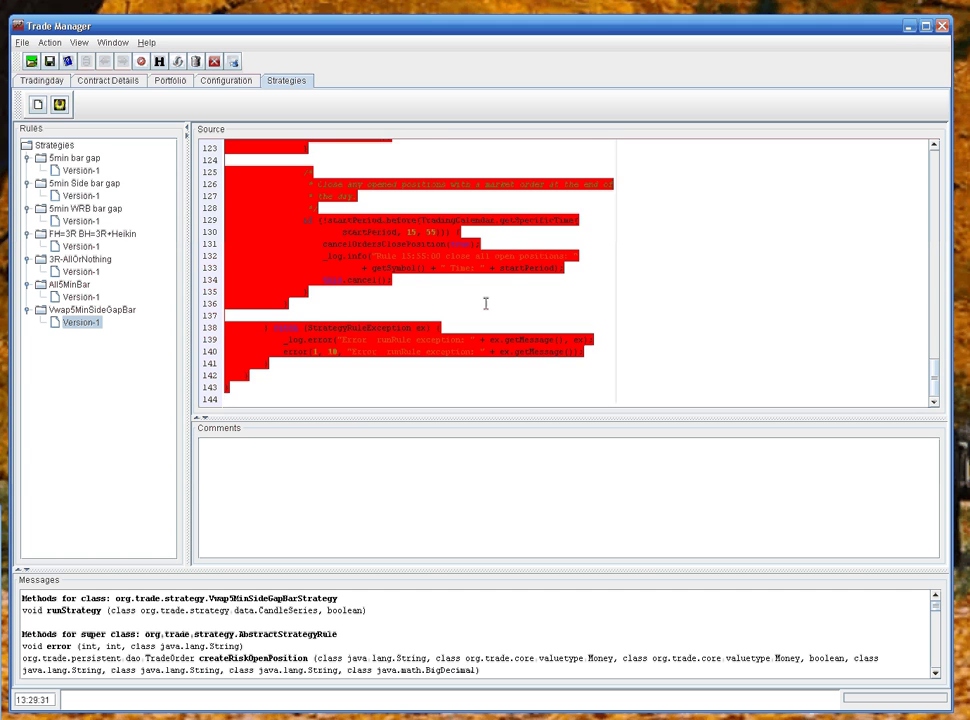
{"action": "key", "text": "ctrl+v"}
{"action": "scroll", "coordinate": [510, 306], "scroll_direction": "up", "scroll_amount": 20}
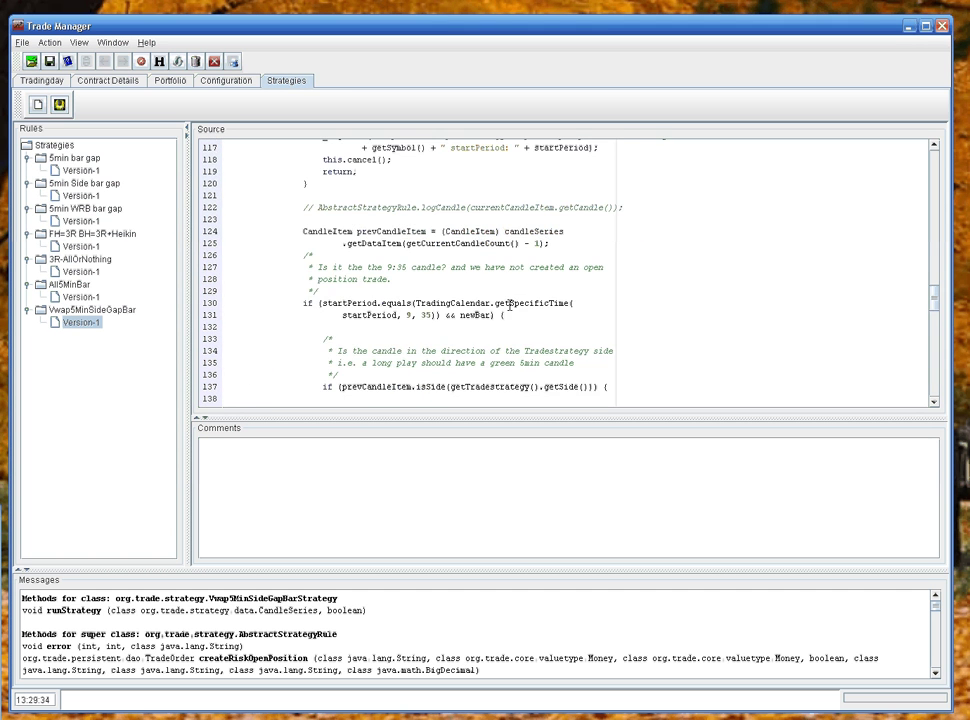
{"action": "scroll", "coordinate": [510, 305], "scroll_direction": "up", "scroll_amount": 10}
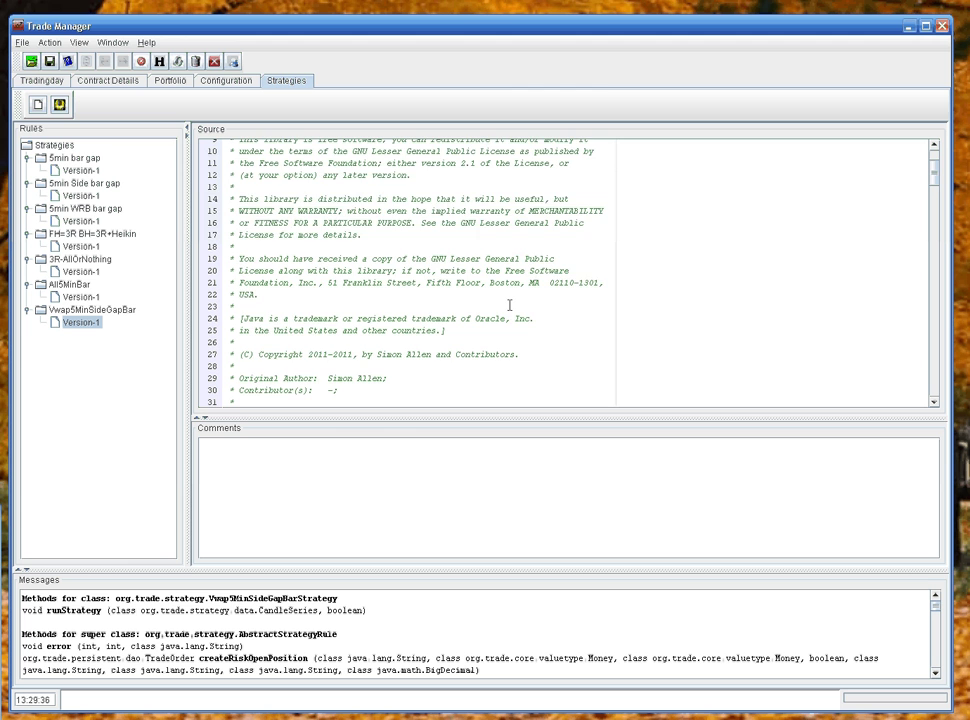
{"action": "left_click", "coordinate": [60, 106]}
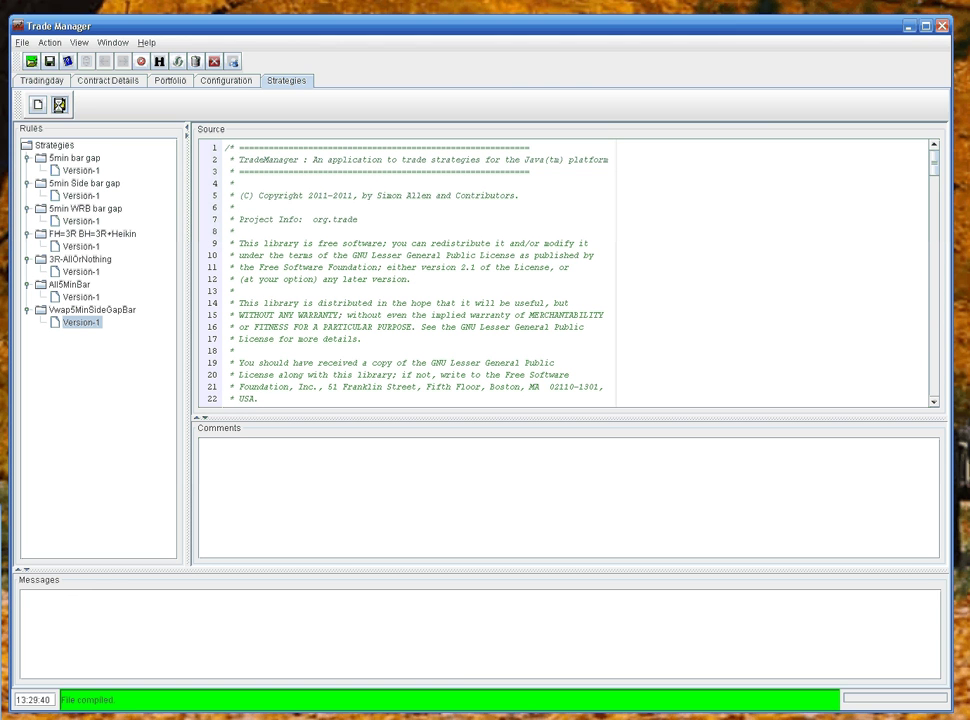
{"action": "left_click", "coordinate": [481, 294]}
{"action": "scroll", "coordinate": [481, 294], "scroll_direction": "down", "scroll_amount": 15}
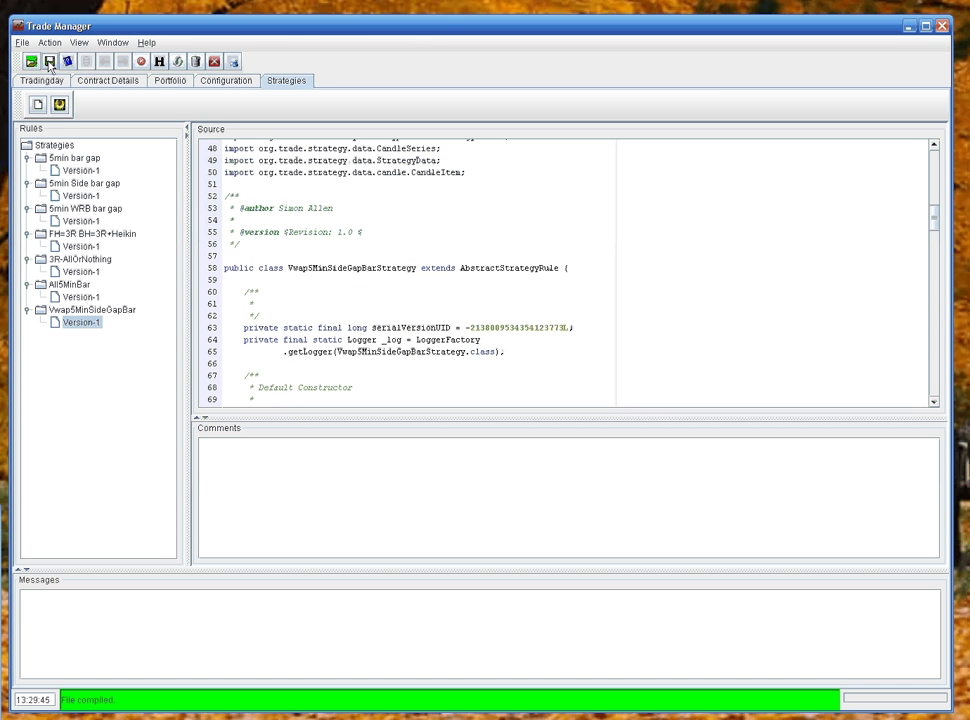
Step: Add the comment 'Vwap strategy' and save the rule
{"action": "left_click", "coordinate": [253, 465]}
{"action": "type", "text": "Vwap strategy"}
{"action": "left_click", "coordinate": [50, 62]}
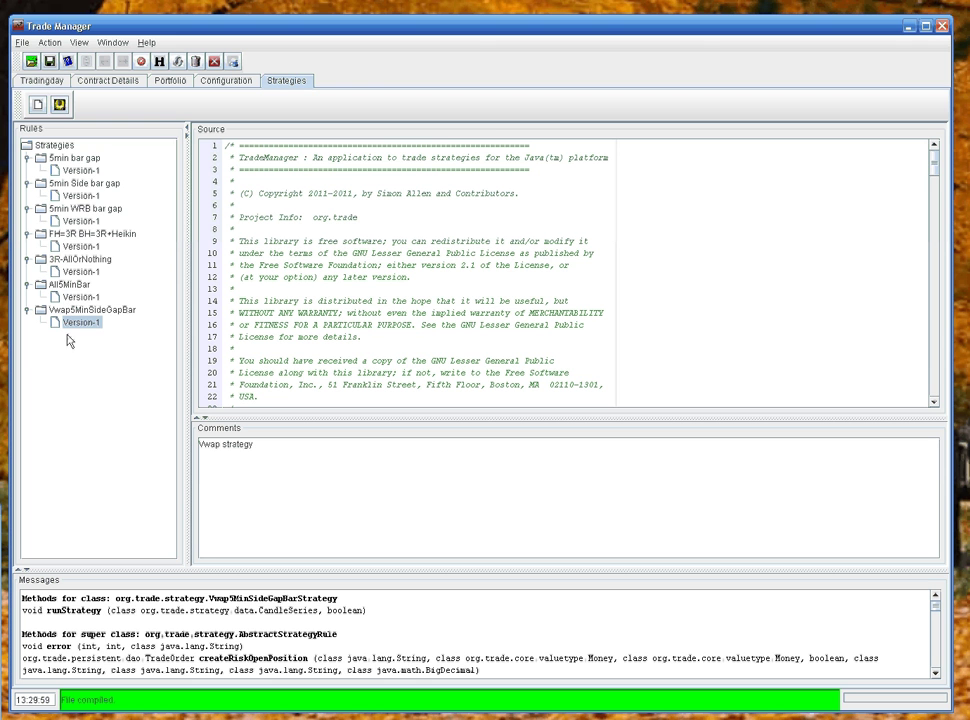
{"action": "key", "text": "Up"}
{"action": "key", "text": "Up"}
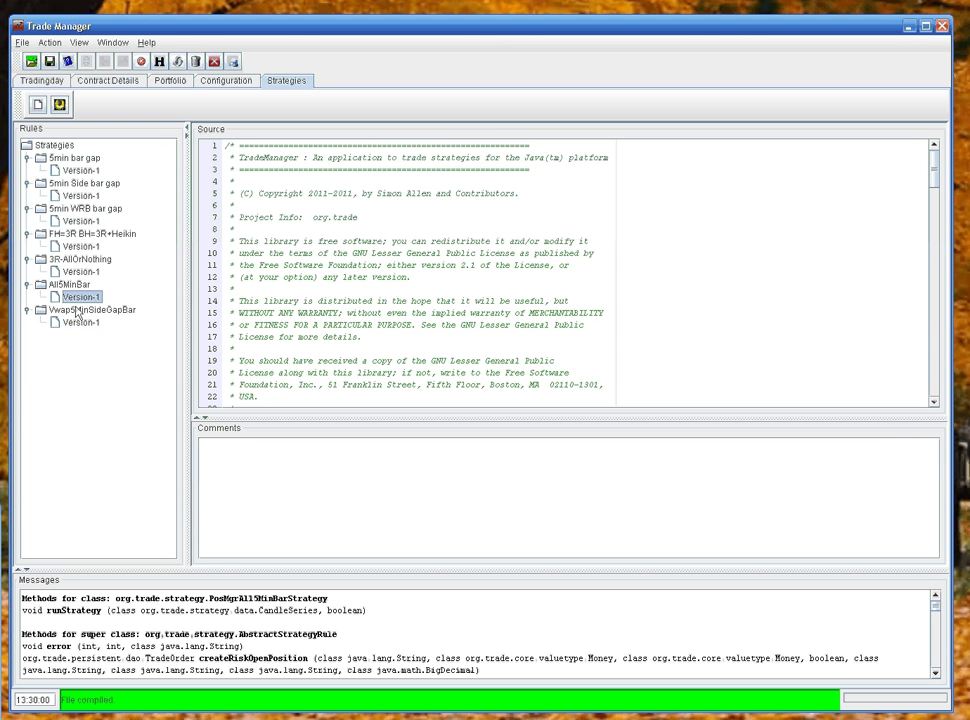
Step: Inspect the class, AbstractStrategyRule parent, createRiskOpenPosition and getStopPriceForPositionRisk in the method list
{"action": "left_click", "coordinate": [80, 323]}
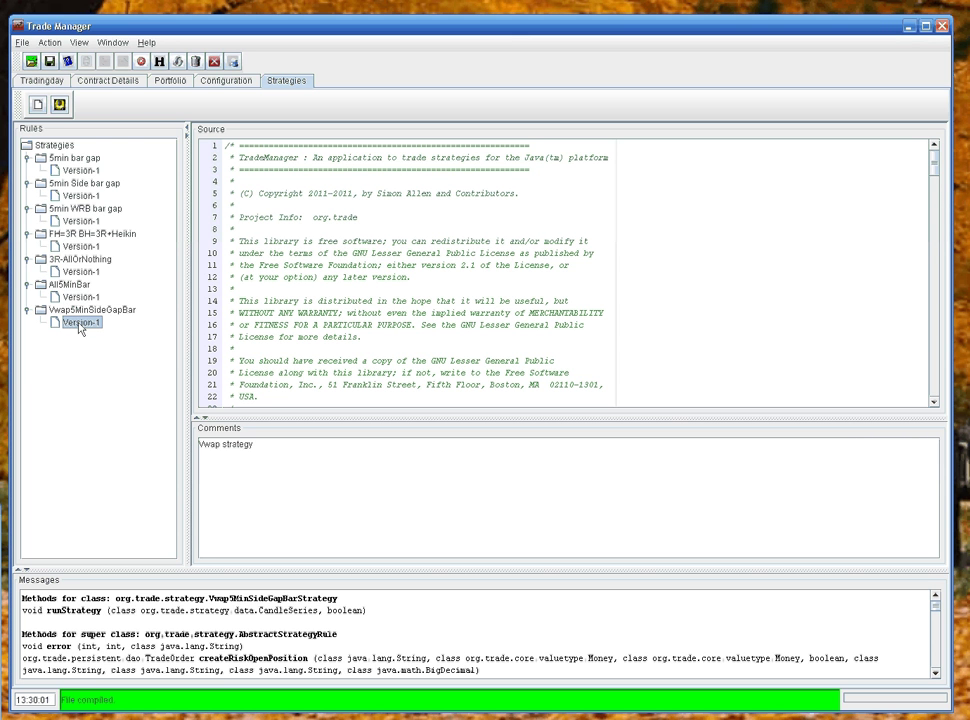
{"action": "left_click", "coordinate": [384, 614]}
{"action": "scroll", "coordinate": [384, 614], "scroll_direction": "down", "scroll_amount": 2}
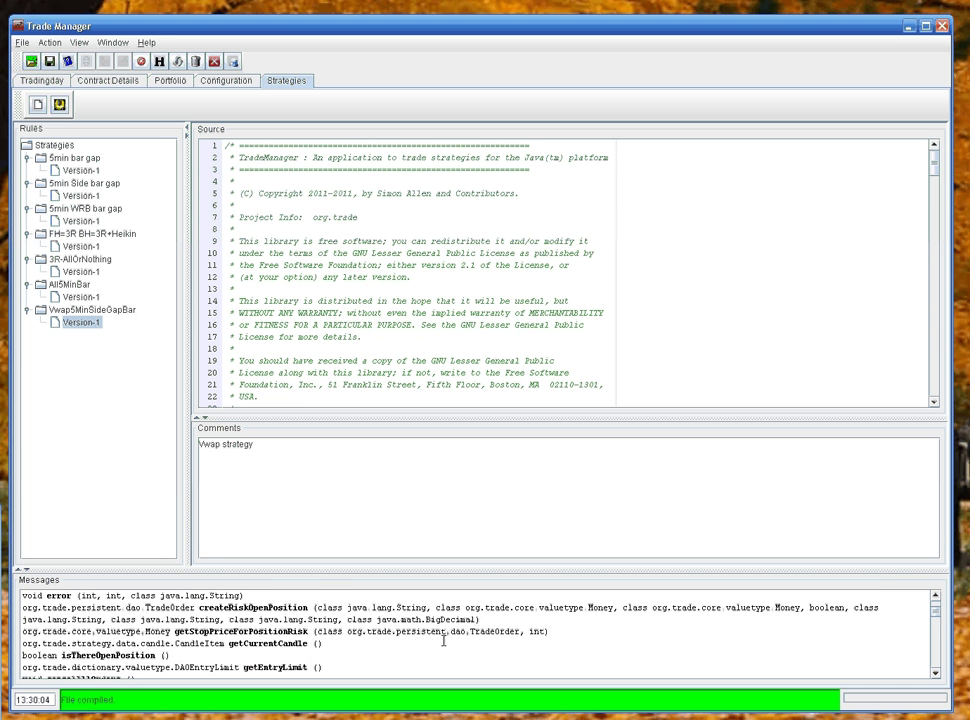
{"action": "scroll", "coordinate": [443, 641], "scroll_direction": "up", "scroll_amount": 2}
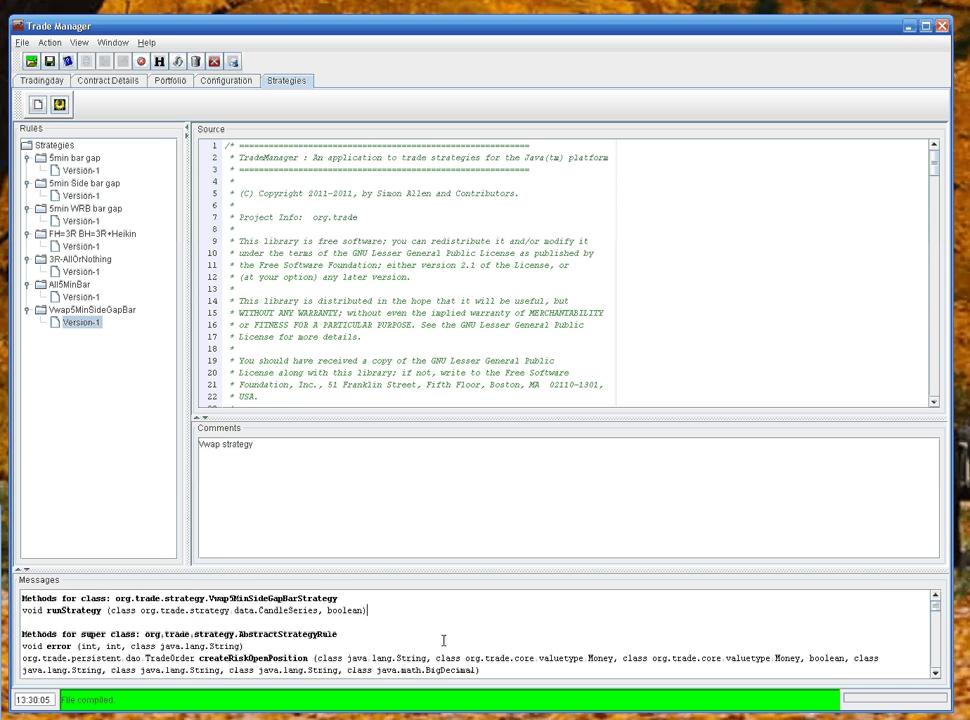
{"action": "double_click", "coordinate": [261, 599]}
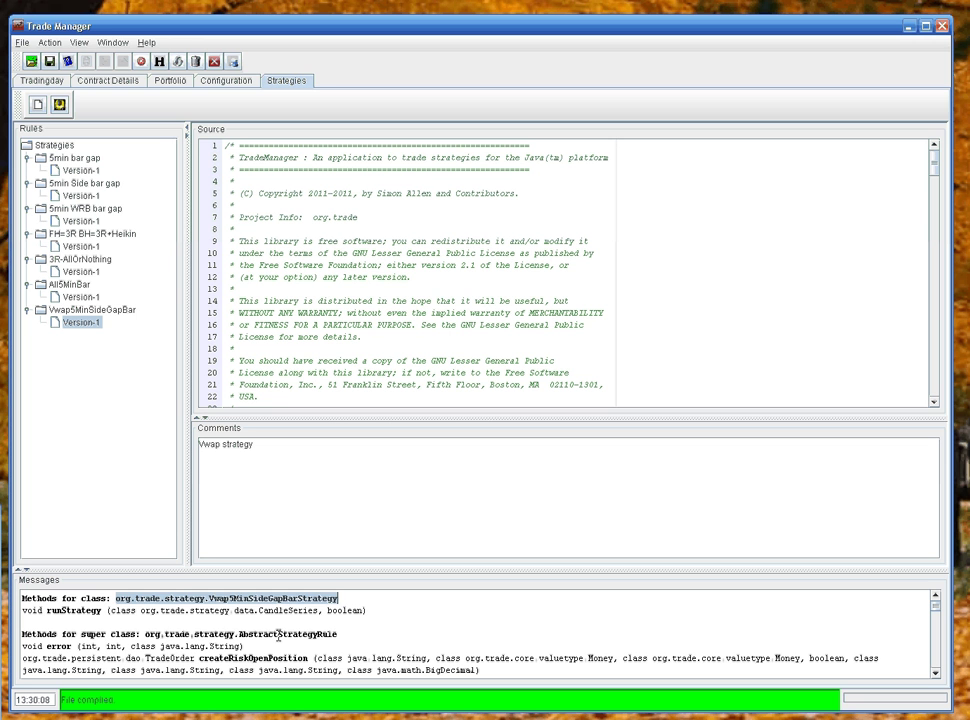
{"action": "double_click", "coordinate": [277, 634]}
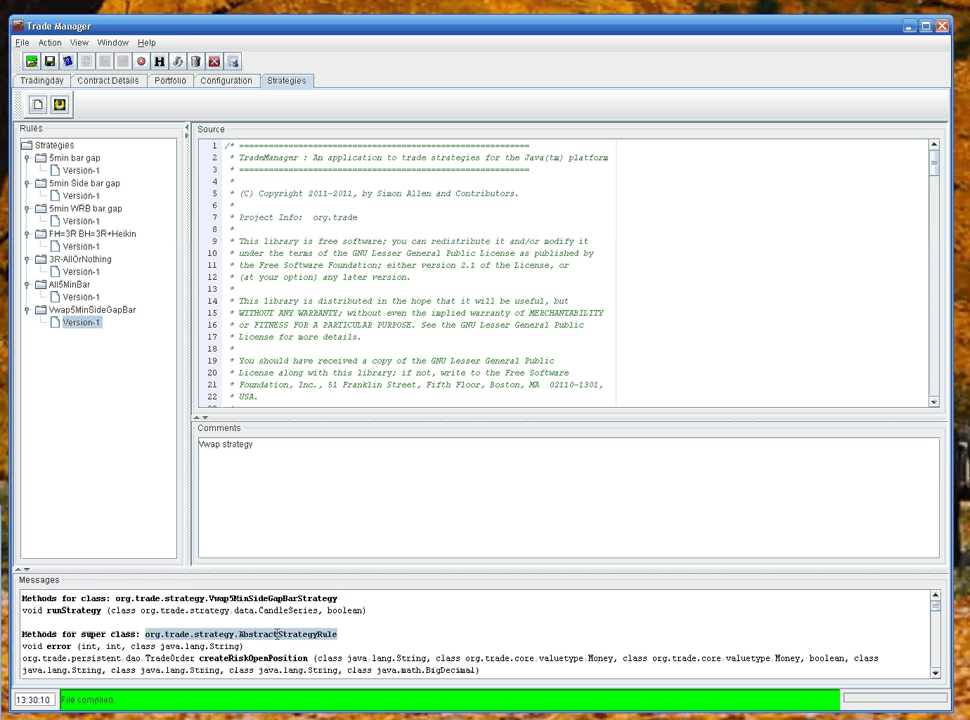
{"action": "scroll", "coordinate": [387, 628], "scroll_direction": "down", "scroll_amount": 1}
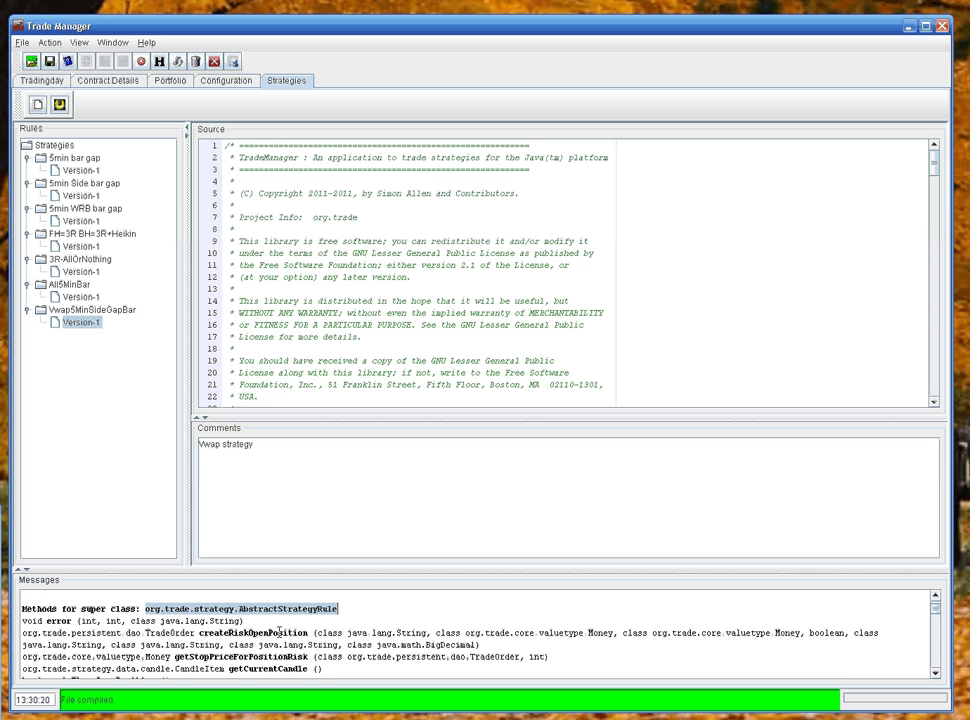
{"action": "double_click", "coordinate": [296, 633]}
{"action": "scroll", "coordinate": [315, 633], "scroll_direction": "down", "scroll_amount": 1}
{"action": "double_click", "coordinate": [277, 632]}
Step: Browse the rest of the method list, then return to the Tradingday view
{"action": "scroll", "coordinate": [415, 673], "scroll_direction": "down", "scroll_amount": 1}
{"action": "scroll", "coordinate": [281, 637], "scroll_direction": "down", "scroll_amount": 2}
{"action": "scroll", "coordinate": [281, 637], "scroll_direction": "up", "scroll_amount": 2}
{"action": "scroll", "coordinate": [281, 639], "scroll_direction": "down", "scroll_amount": 2}
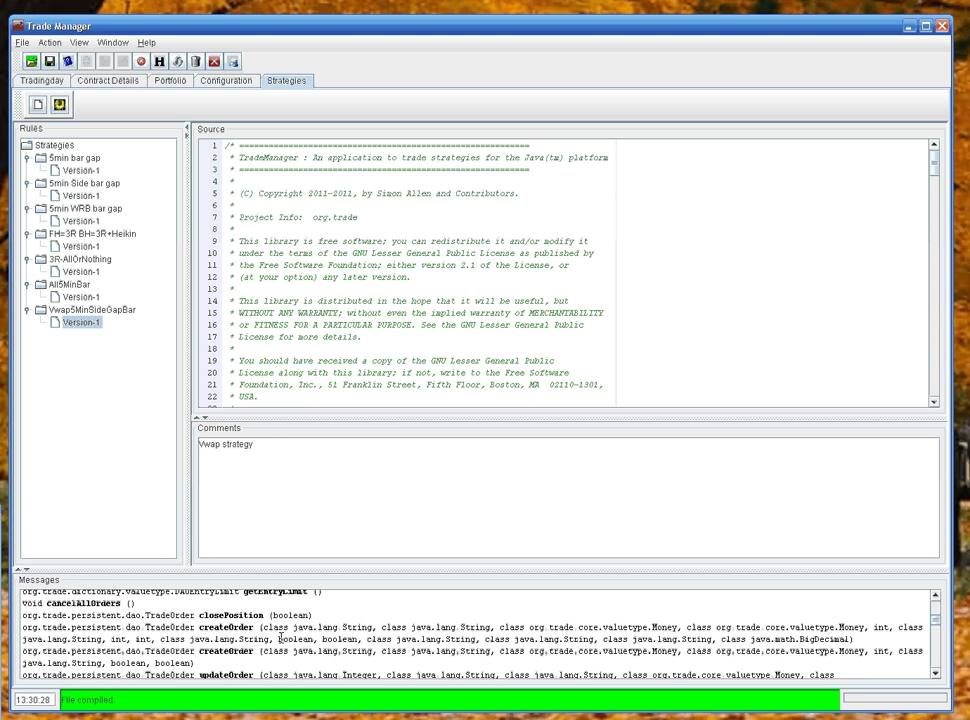
{"action": "scroll", "coordinate": [237, 658], "scroll_direction": "down", "scroll_amount": 2}
{"action": "scroll", "coordinate": [237, 658], "scroll_direction": "down", "scroll_amount": 1}
{"action": "scroll", "coordinate": [272, 633], "scroll_direction": "down", "scroll_amount": 1}
{"action": "scroll", "coordinate": [272, 633], "scroll_direction": "down", "scroll_amount": 2}
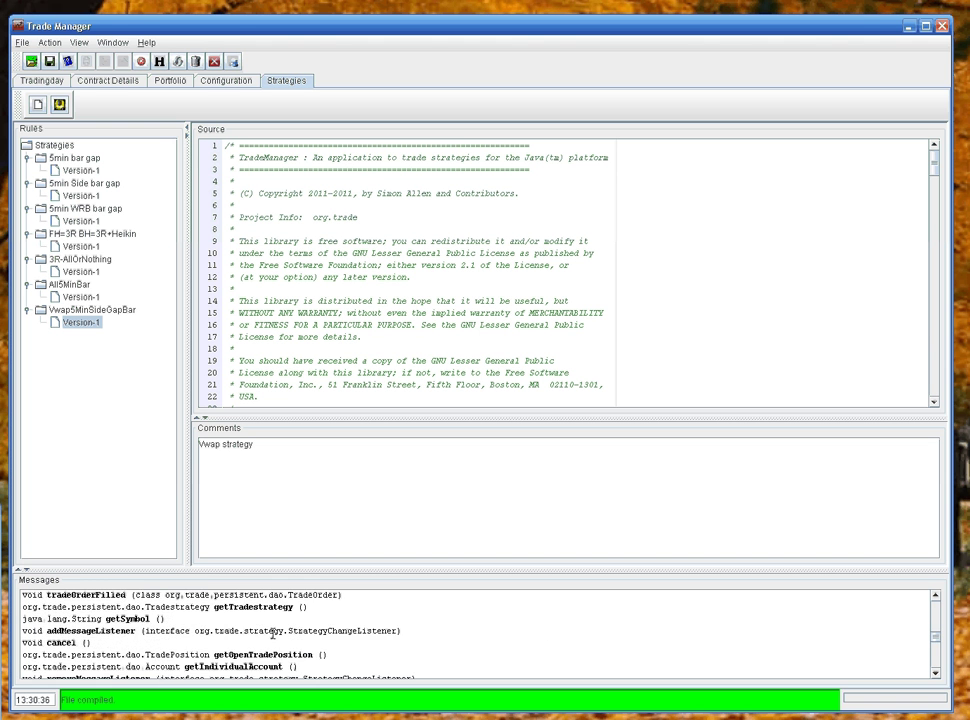
{"action": "scroll", "coordinate": [272, 633], "scroll_direction": "down", "scroll_amount": 5}
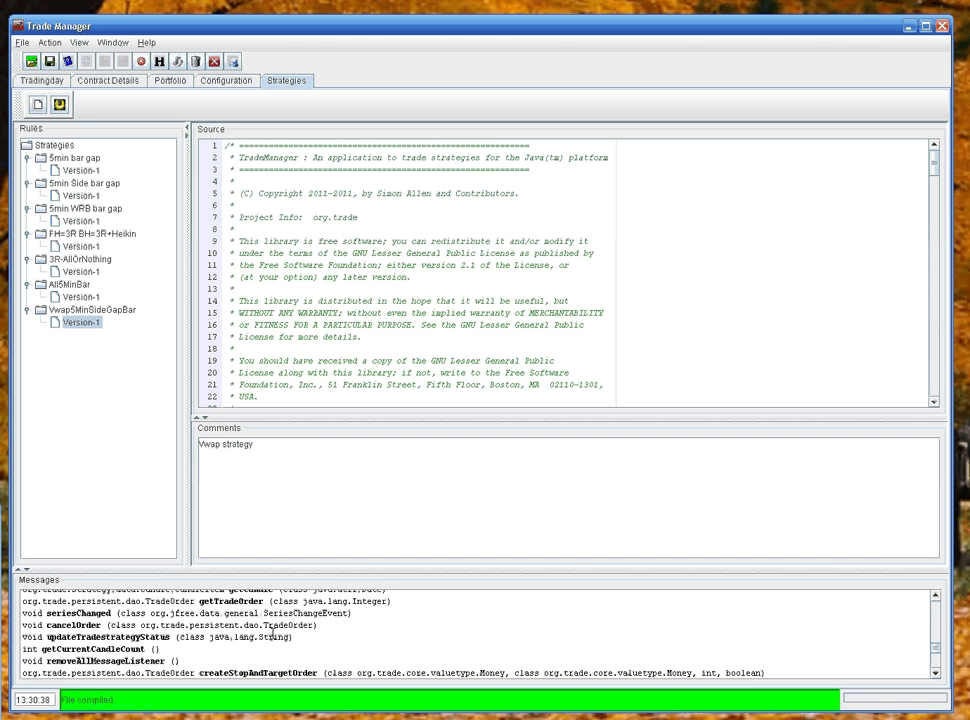
{"action": "scroll", "coordinate": [272, 633], "scroll_direction": "up", "scroll_amount": 2}
{"action": "scroll", "coordinate": [273, 634], "scroll_direction": "up", "scroll_amount": 2}
{"action": "scroll", "coordinate": [273, 634], "scroll_direction": "down", "scroll_amount": 5}
{"action": "scroll", "coordinate": [273, 634], "scroll_direction": "up", "scroll_amount": 5}
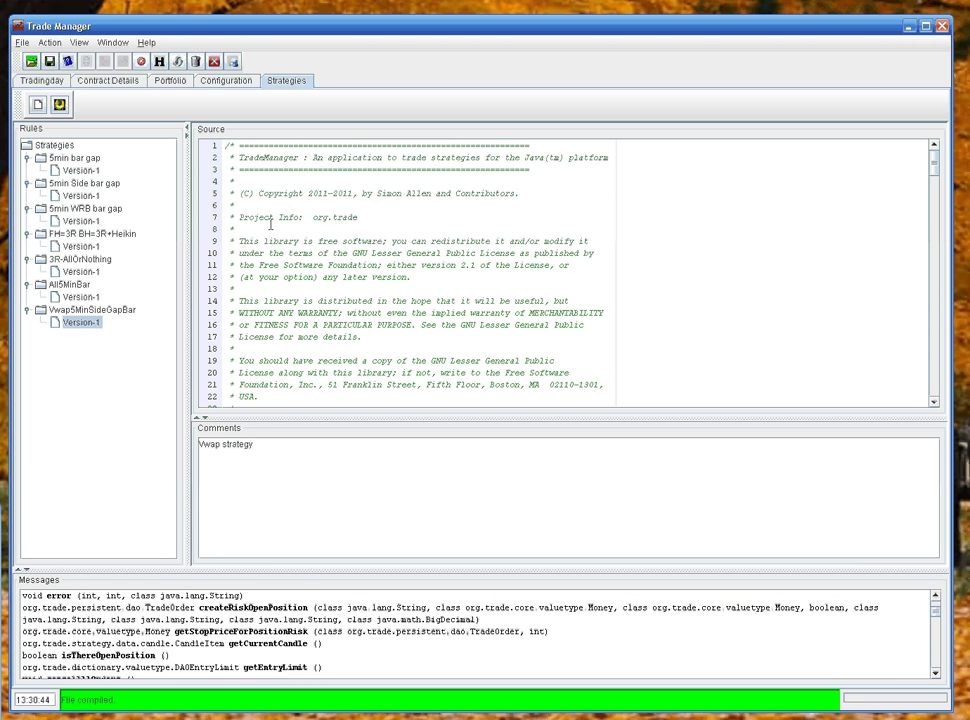
{"action": "left_click", "coordinate": [42, 82]}
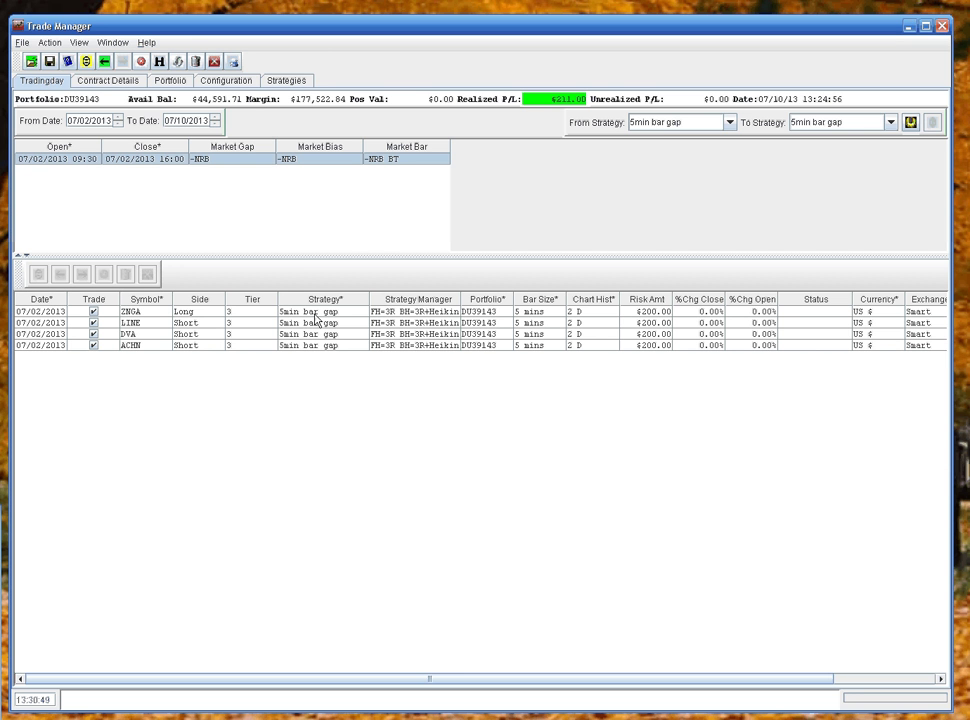
Step: Reassign the 07/02/2013 trades, including ZNGA, from 5min bar gap to Vwap5MinSideGapBar
{"action": "left_click", "coordinate": [316, 315]}
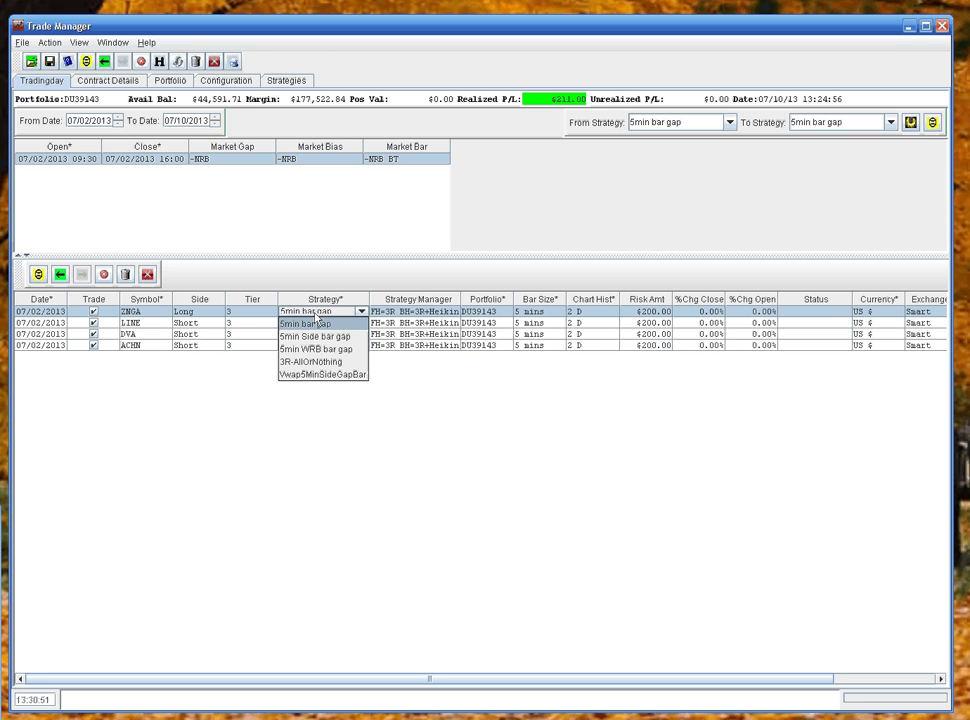
{"action": "left_click", "coordinate": [320, 374]}
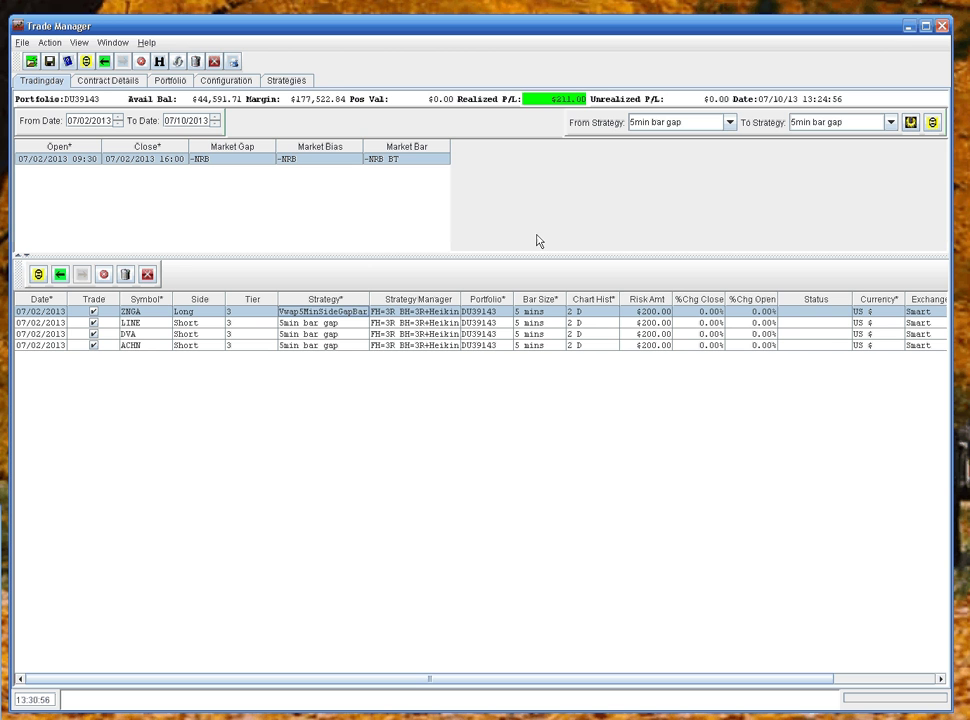
{"action": "left_click", "coordinate": [717, 123]}
{"action": "left_click", "coordinate": [704, 144]}
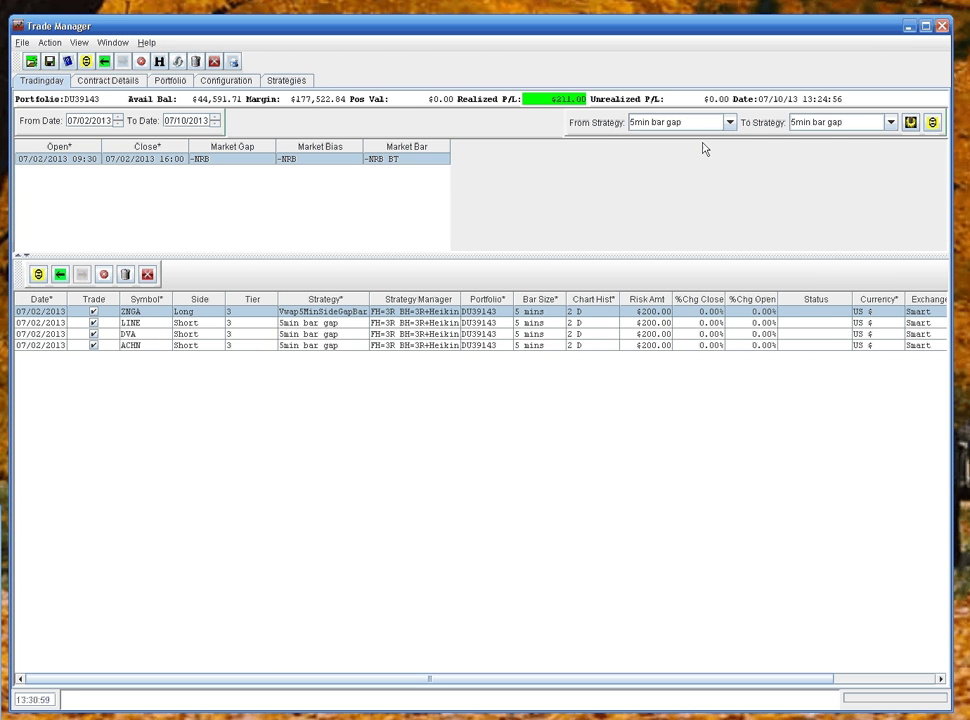
{"action": "left_click", "coordinate": [891, 122]}
{"action": "left_click", "coordinate": [839, 196]}
{"action": "left_click", "coordinate": [910, 122]}
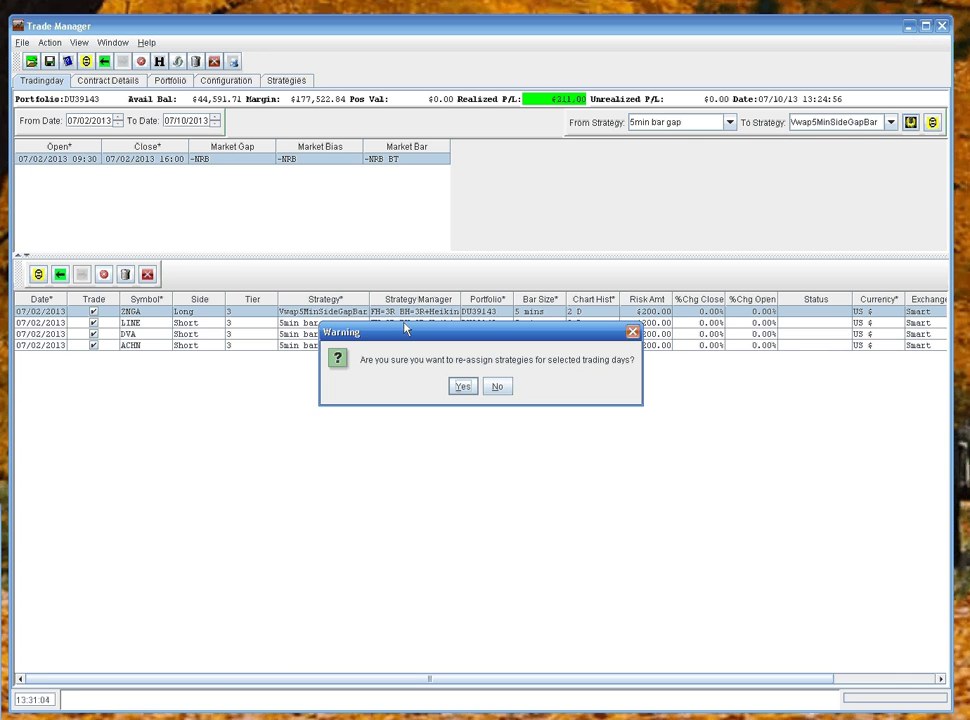
{"action": "left_click", "coordinate": [463, 387]}
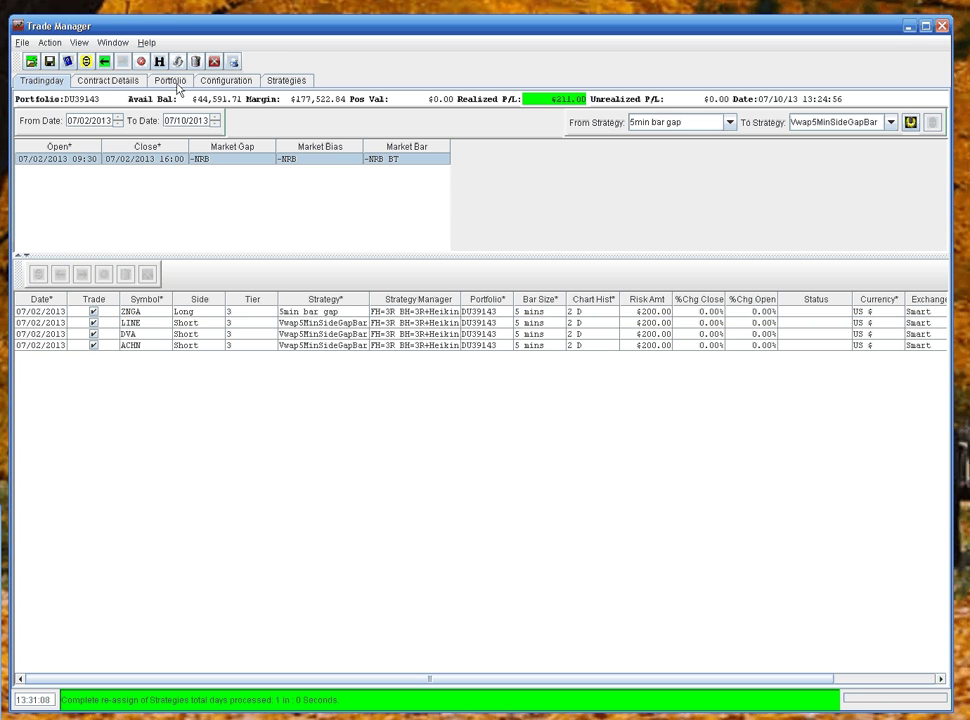
{"action": "left_click", "coordinate": [314, 312]}
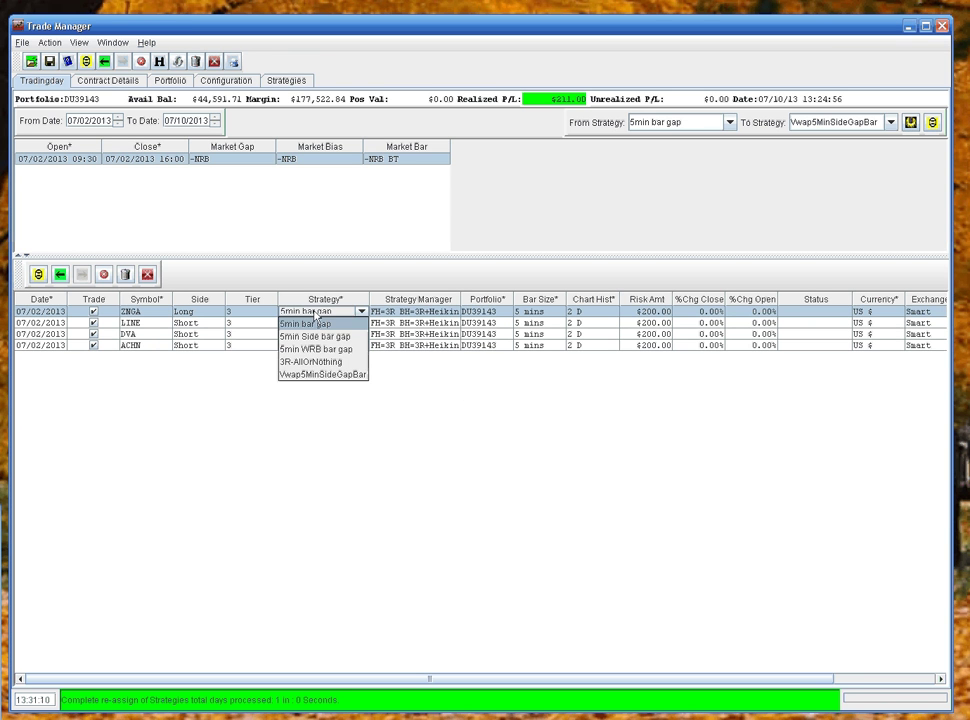
{"action": "left_click", "coordinate": [310, 375]}
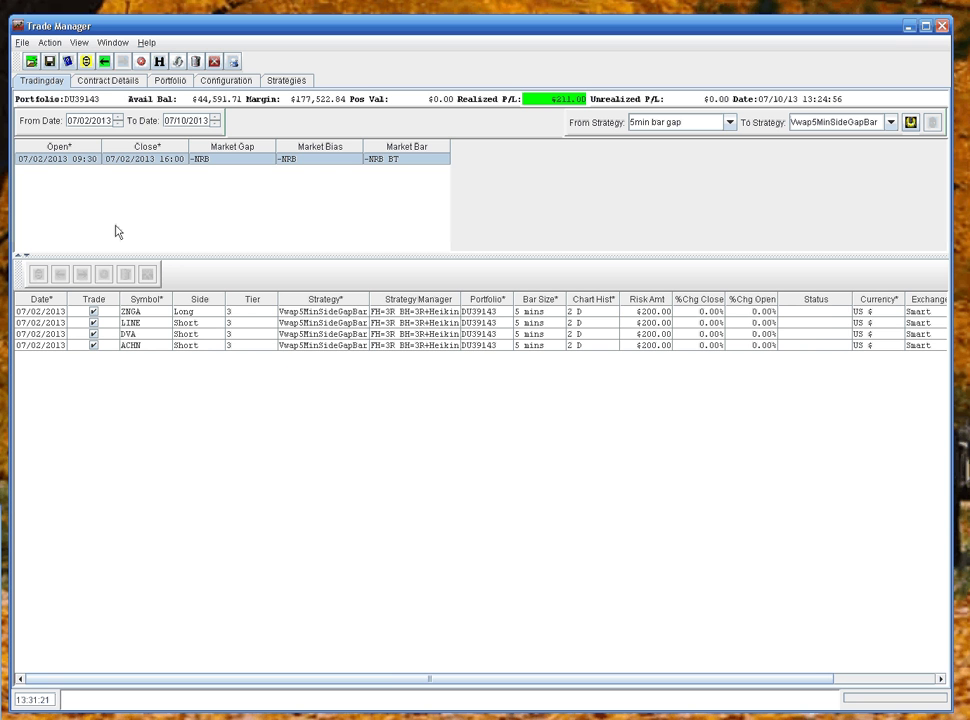
Step: Backtest with Vwap5MinSideGapBar and select the LINE trade's total row in Portfolio
{"action": "left_click", "coordinate": [104, 62]}
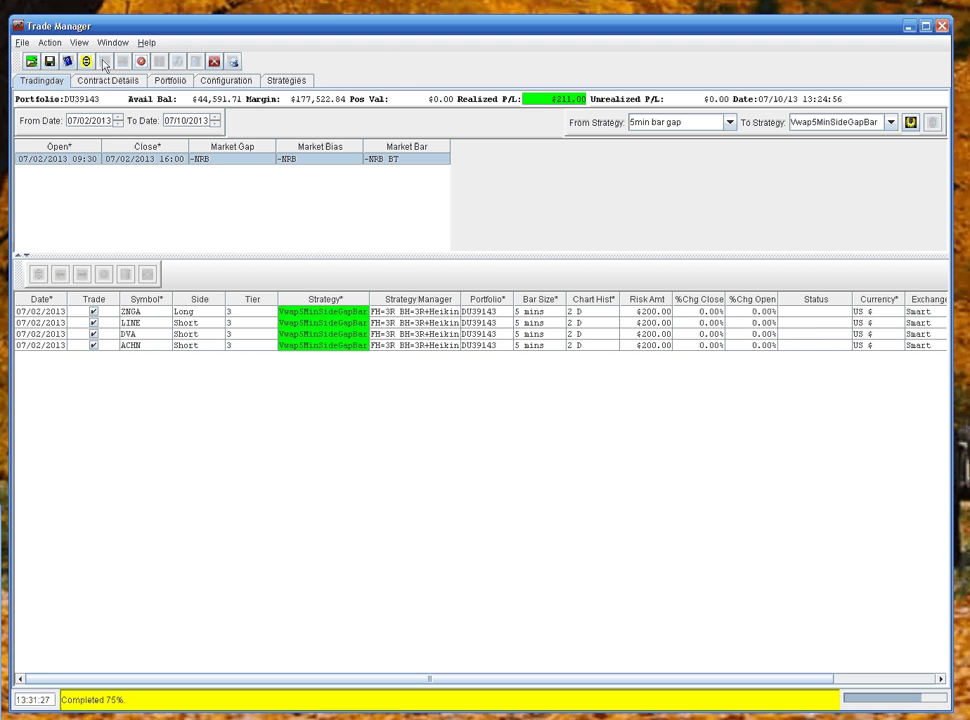
{"action": "left_click", "coordinate": [168, 81]}
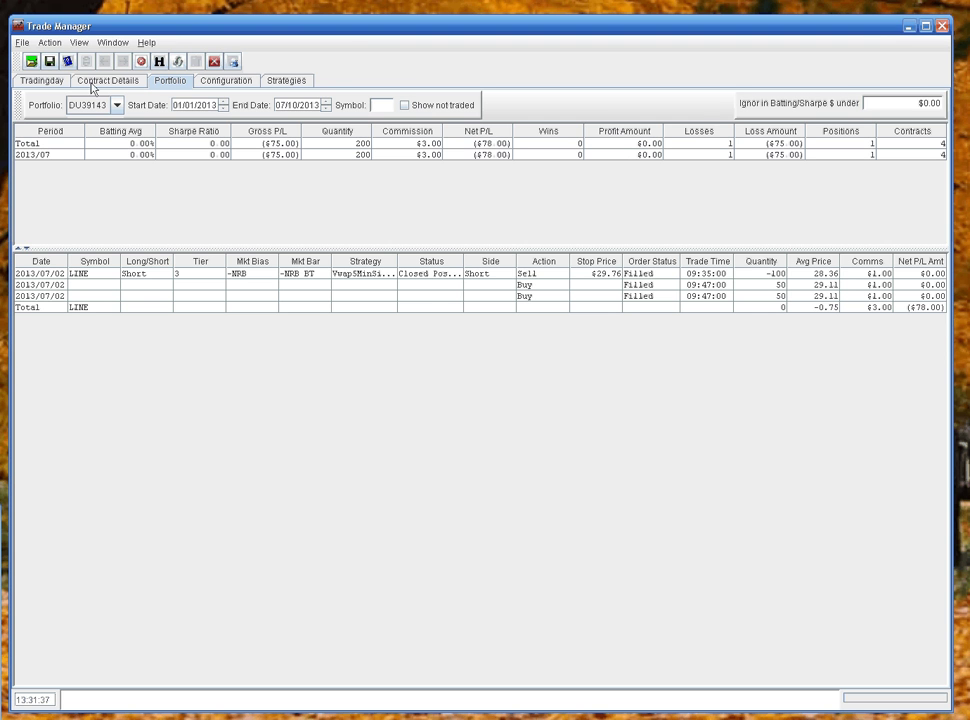
{"action": "left_click", "coordinate": [90, 84]}
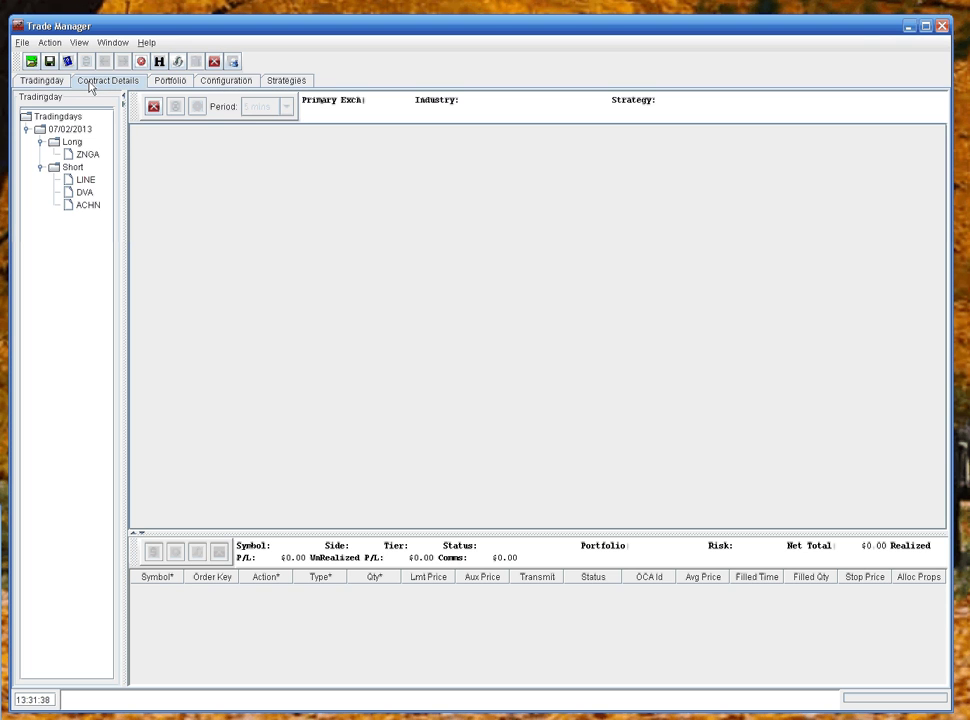
{"action": "left_click", "coordinate": [165, 80]}
{"action": "left_click", "coordinate": [45, 312]}
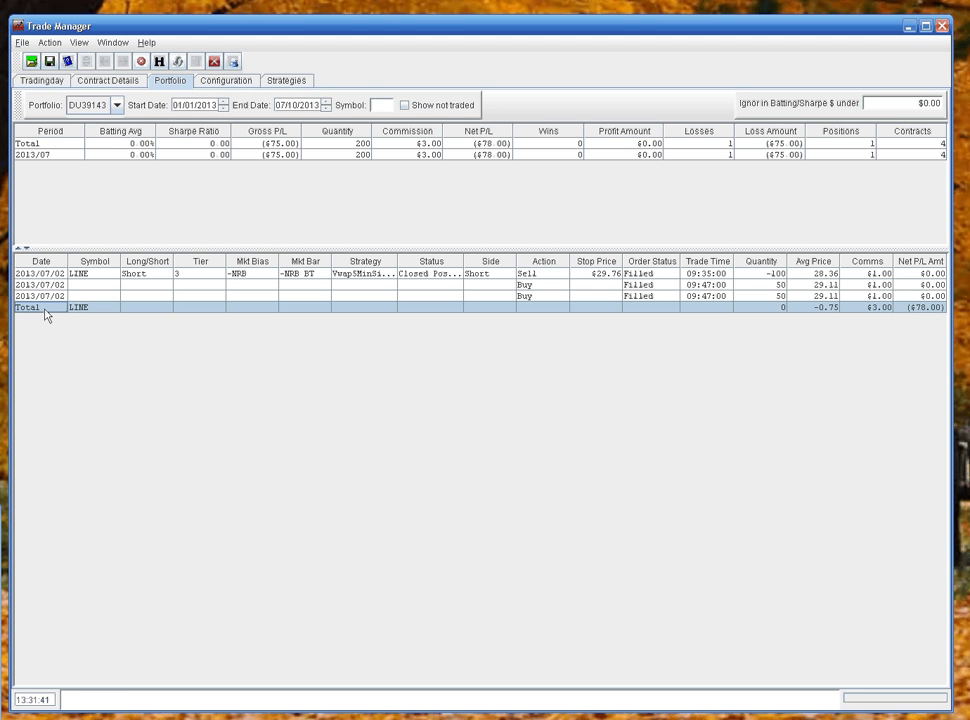
Step: Open the LINE trade's chart and orders, then return to the Portfolio results
{"action": "double_click", "coordinate": [45, 312]}
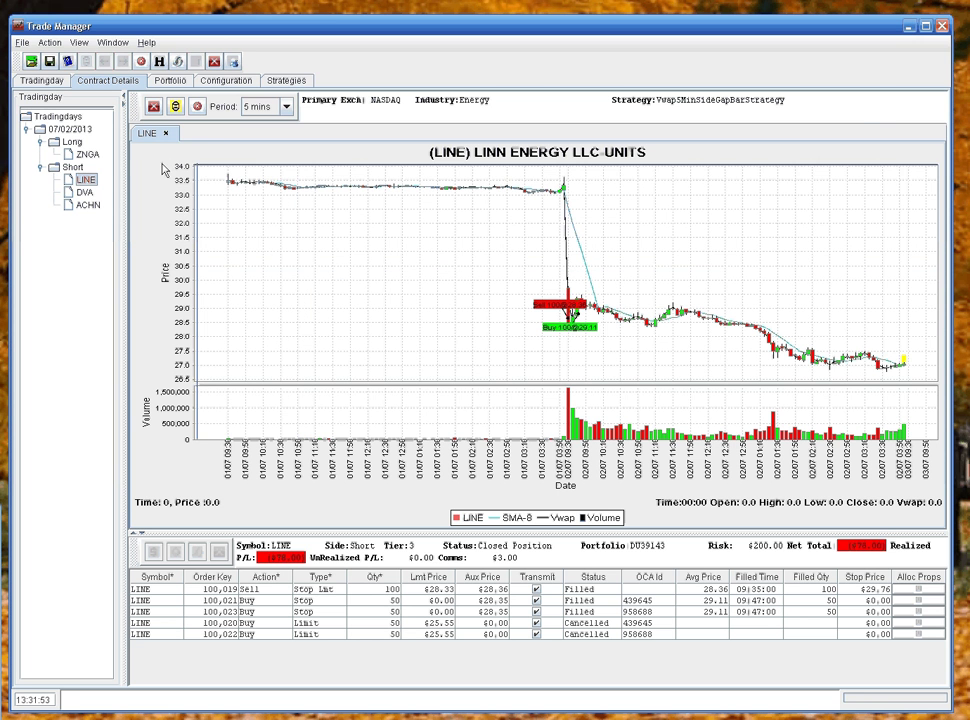
{"action": "left_click", "coordinate": [171, 83]}
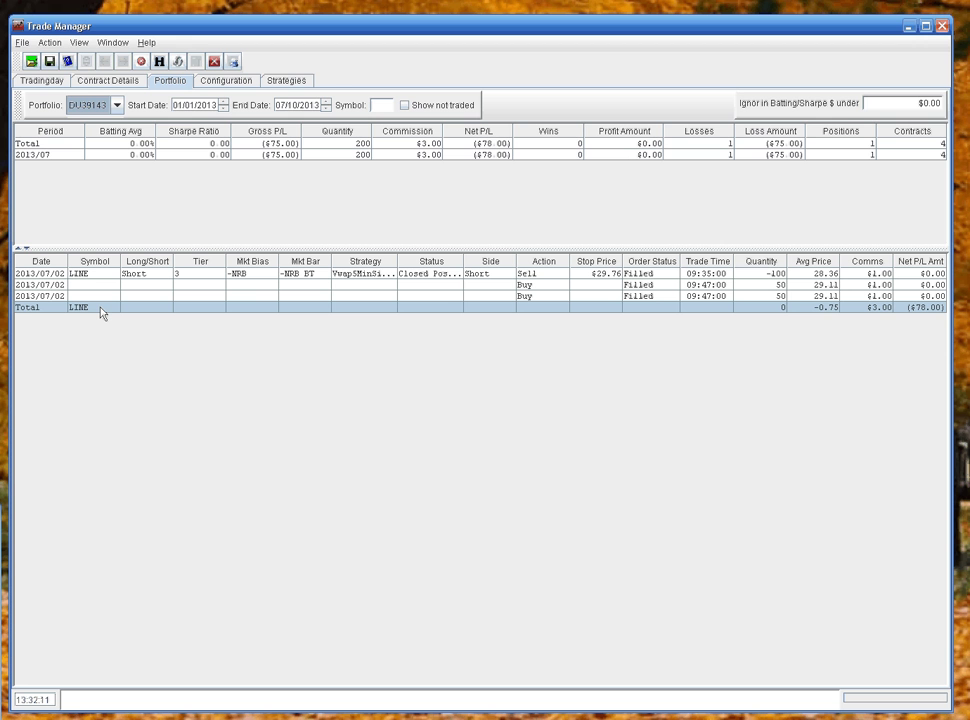
{"action": "left_click", "coordinate": [277, 81]}
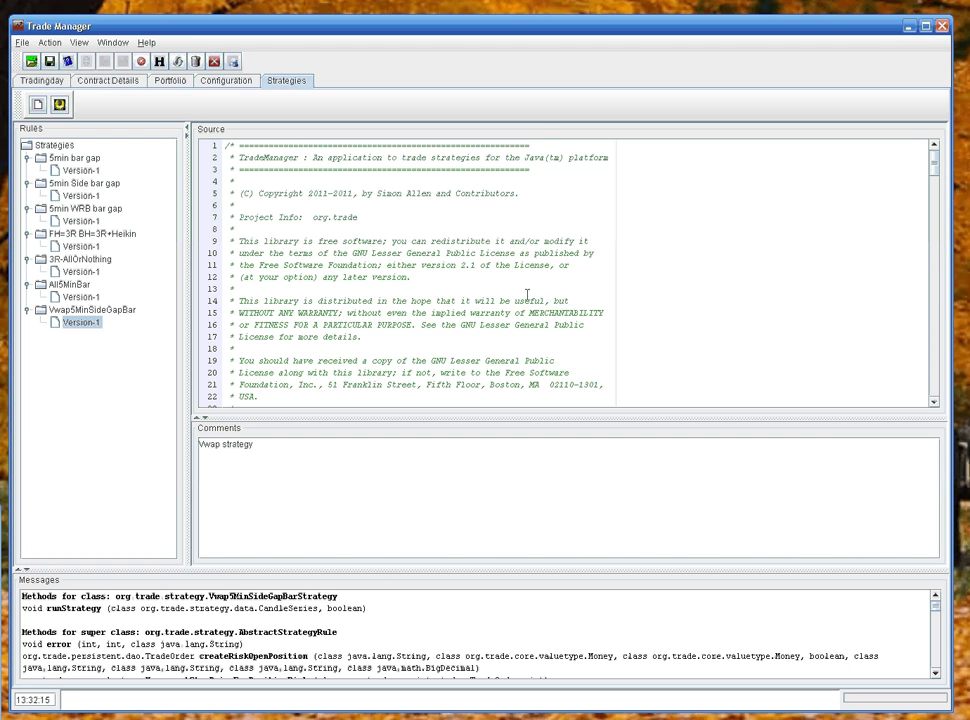
{"action": "scroll", "coordinate": [650, 303], "scroll_direction": "down", "scroll_amount": 7}
{"action": "scroll", "coordinate": [650, 303], "scroll_direction": "down", "scroll_amount": 20}
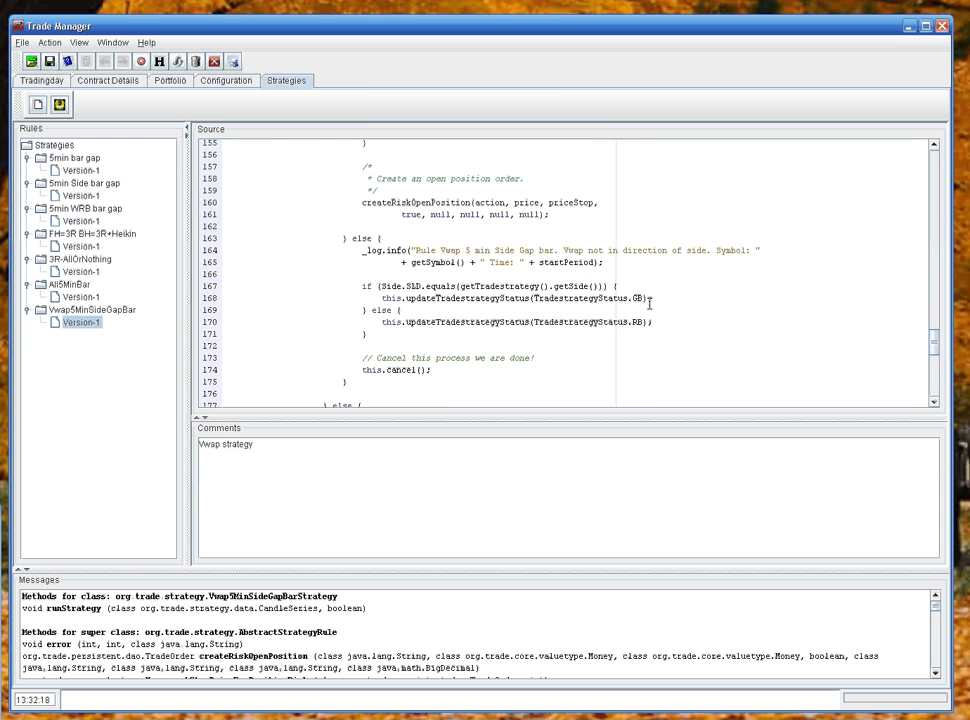
{"action": "scroll", "coordinate": [650, 303], "scroll_direction": "down", "scroll_amount": 7}
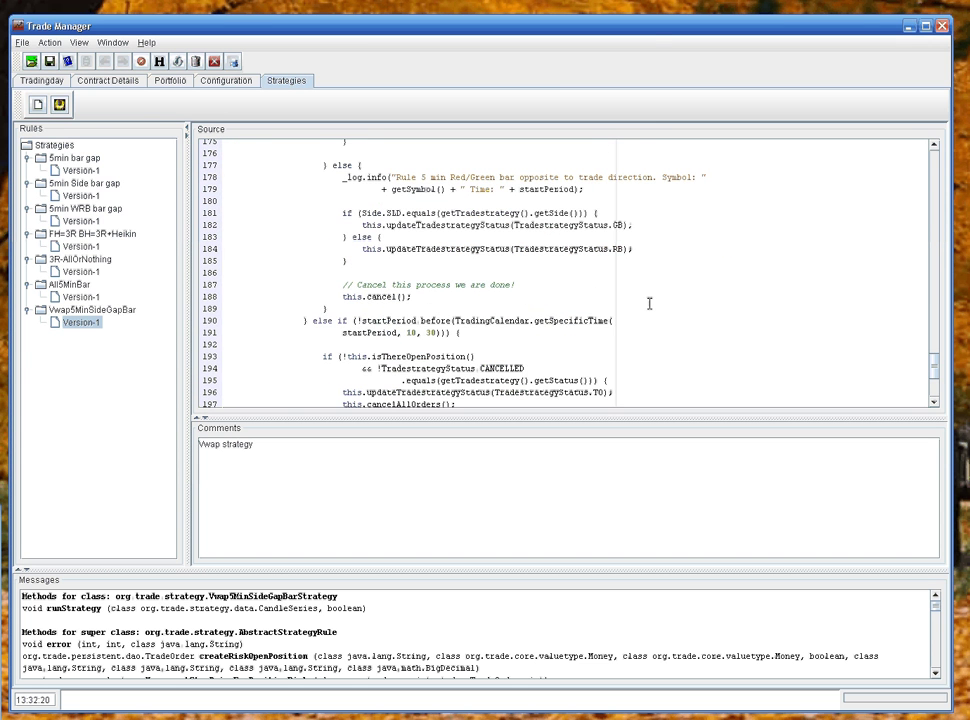
{"action": "scroll", "coordinate": [649, 303], "scroll_direction": "down", "scroll_amount": 2}
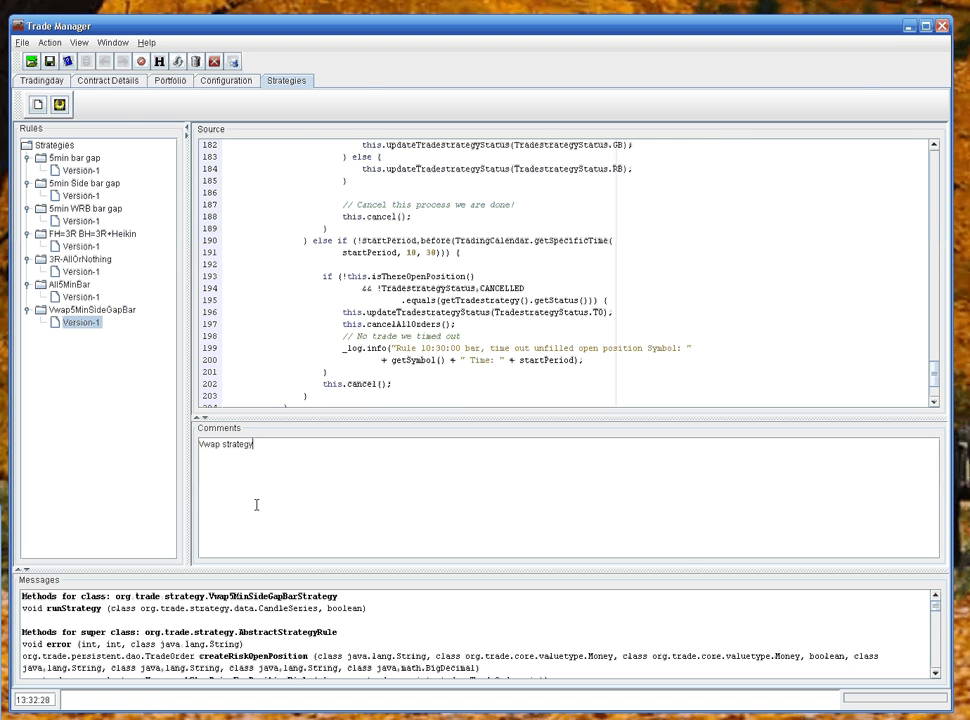
{"action": "left_click", "coordinate": [170, 84]}
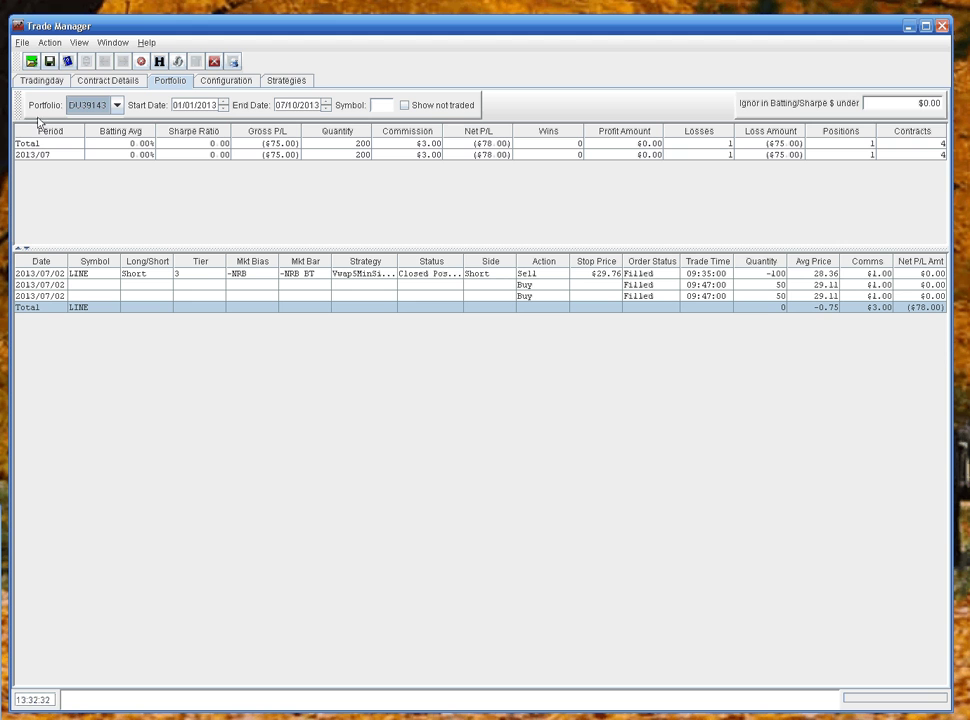
Step: Export the portfolio results as C:\Temp\port1.csv and switch to Windows Explorer
{"action": "left_click", "coordinate": [49, 62]}
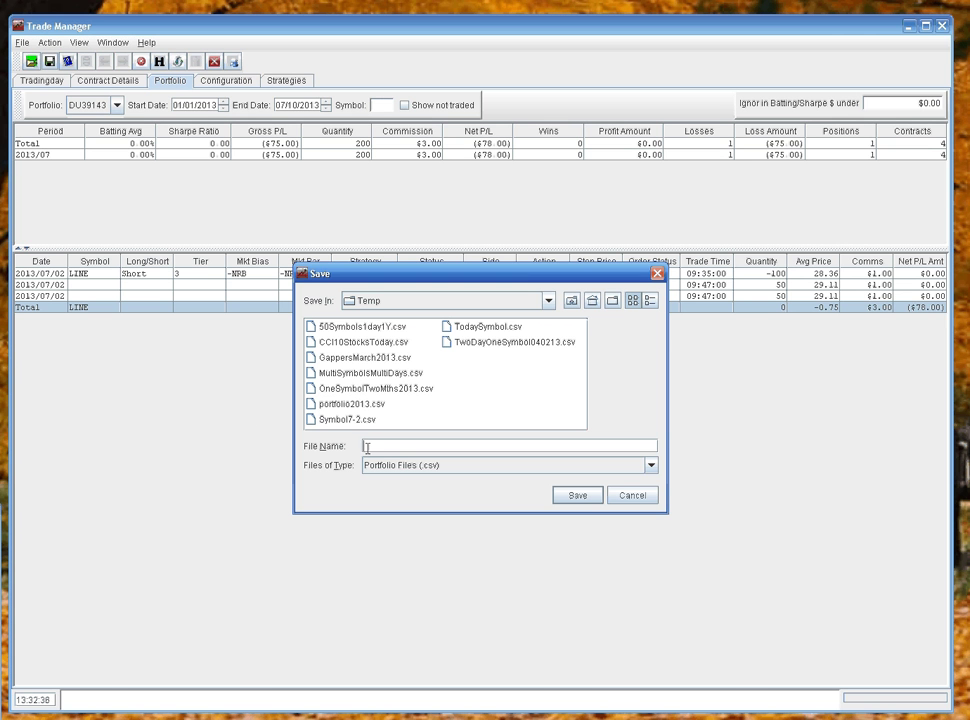
{"action": "type", "text": "port1"}
{"action": "left_click", "coordinate": [574, 496]}
{"action": "key", "text": "alt+Tab"}
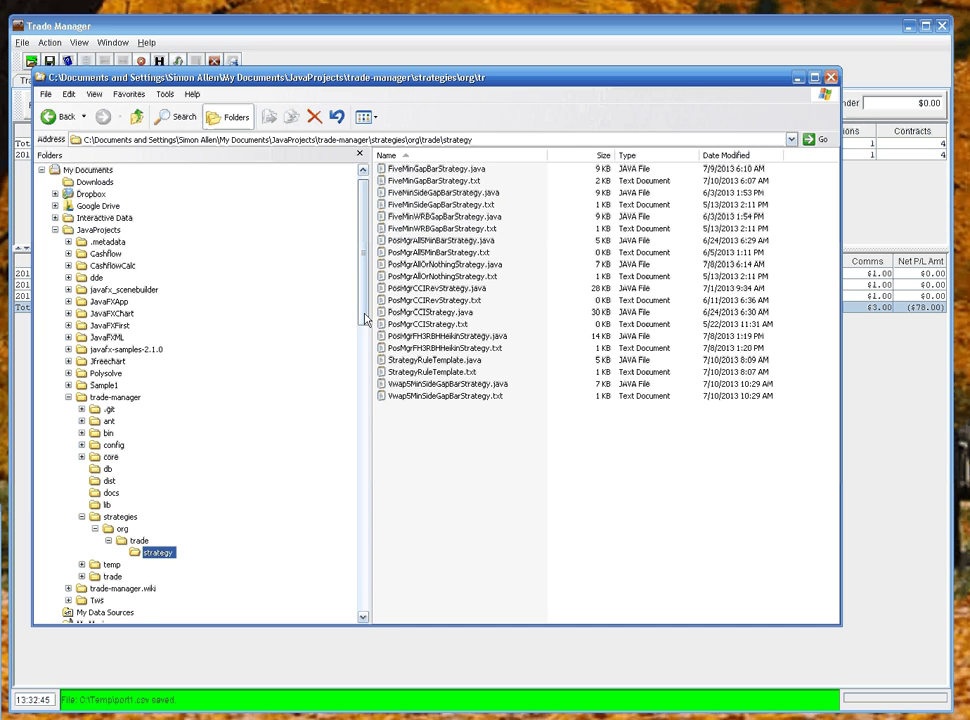
Step: Go to the C:\Temp folder and copy the exported port1.csv file
{"action": "left_click_drag", "start_coordinate": [365, 318], "coordinate": [365, 500]}
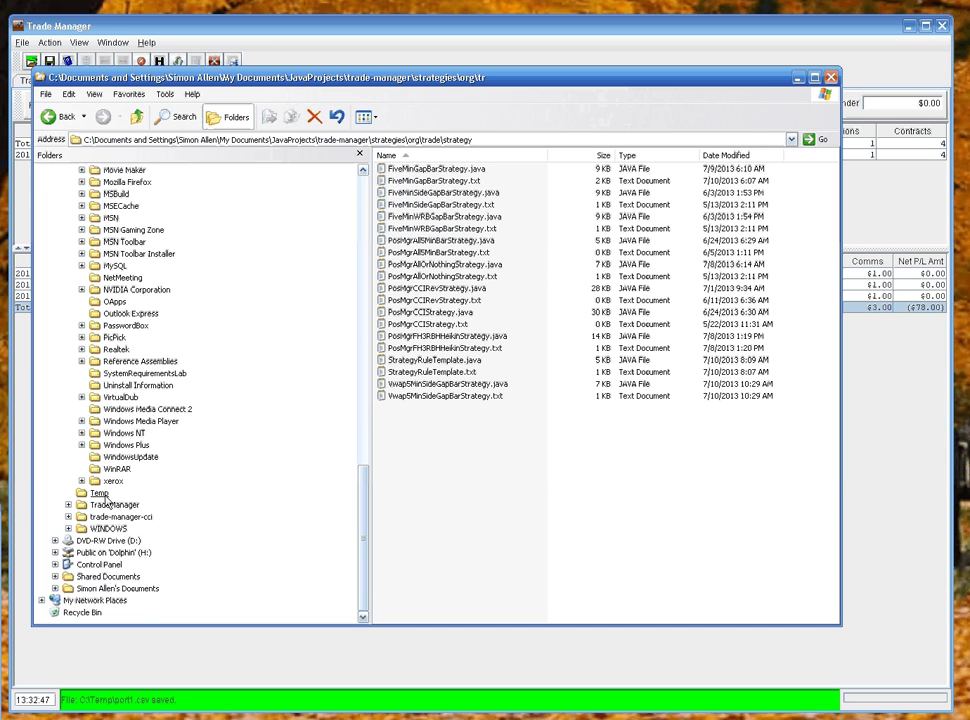
{"action": "left_click", "coordinate": [101, 494]}
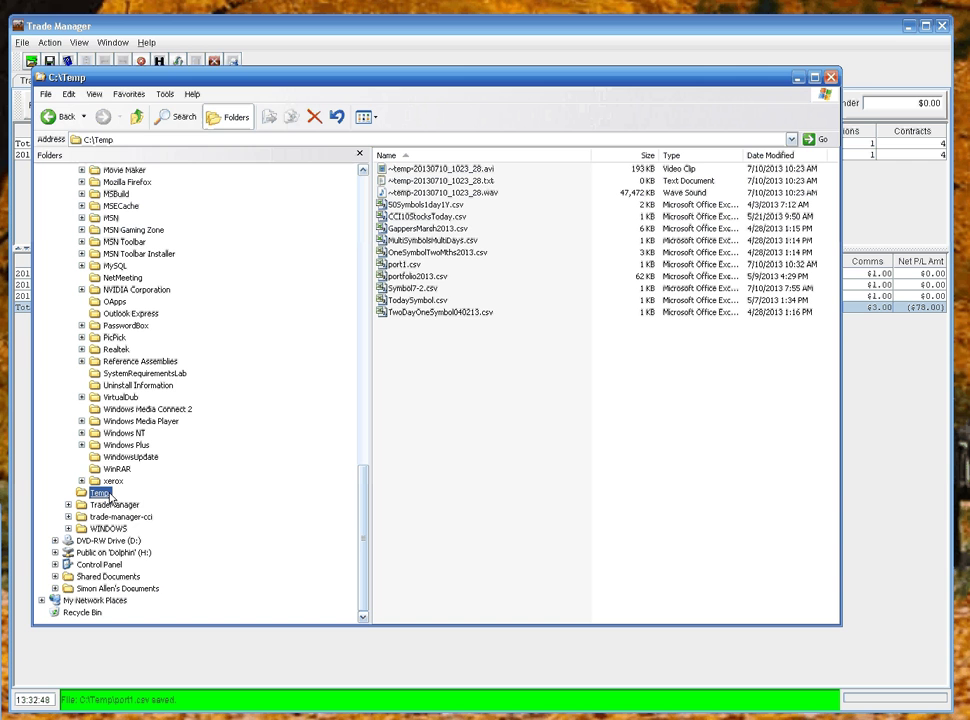
{"action": "left_click", "coordinate": [400, 264]}
{"action": "right_click", "coordinate": [400, 264]}
{"action": "left_click", "coordinate": [400, 355]}
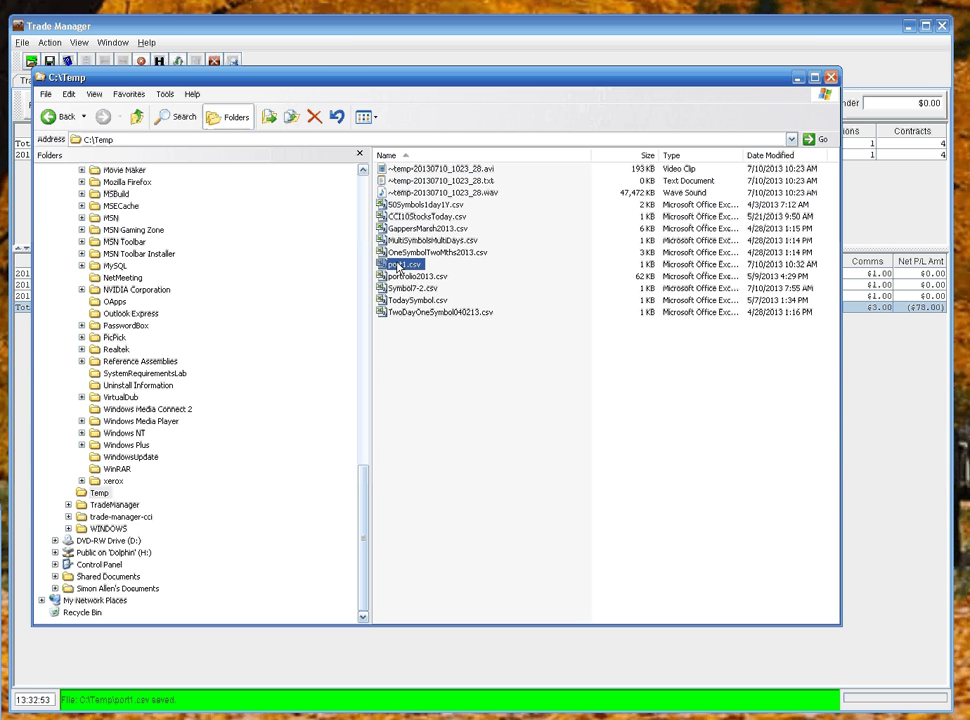
Step: View port1.csv in an enlarged, repositioned Excel window, then close Excel and the Temp window
{"action": "double_click", "coordinate": [398, 264]}
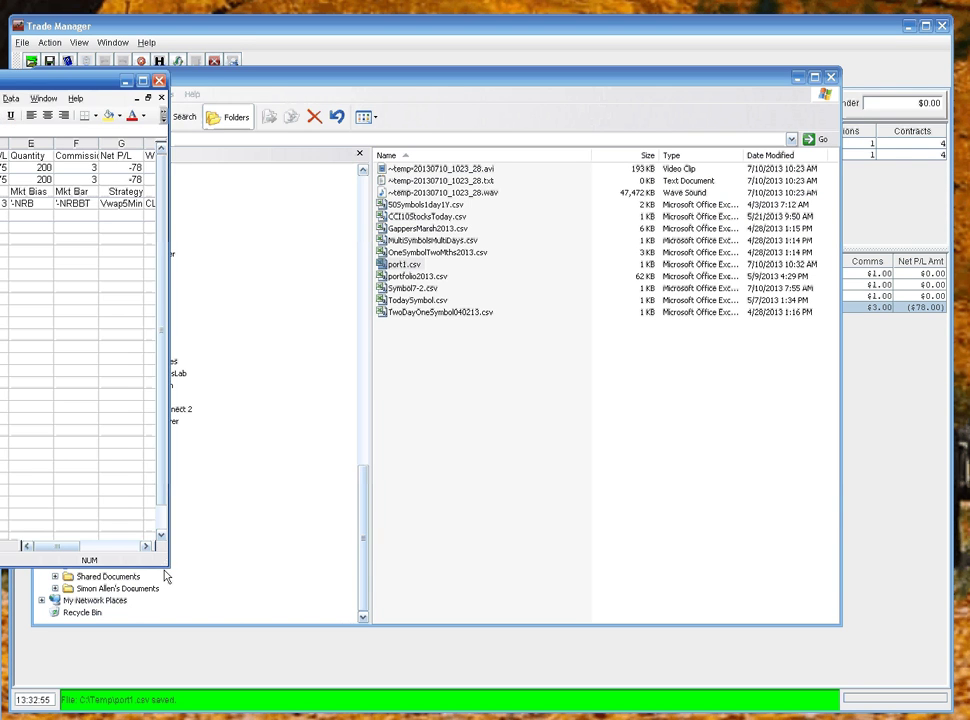
{"action": "left_click_drag", "start_coordinate": [166, 565], "coordinate": [662, 584]}
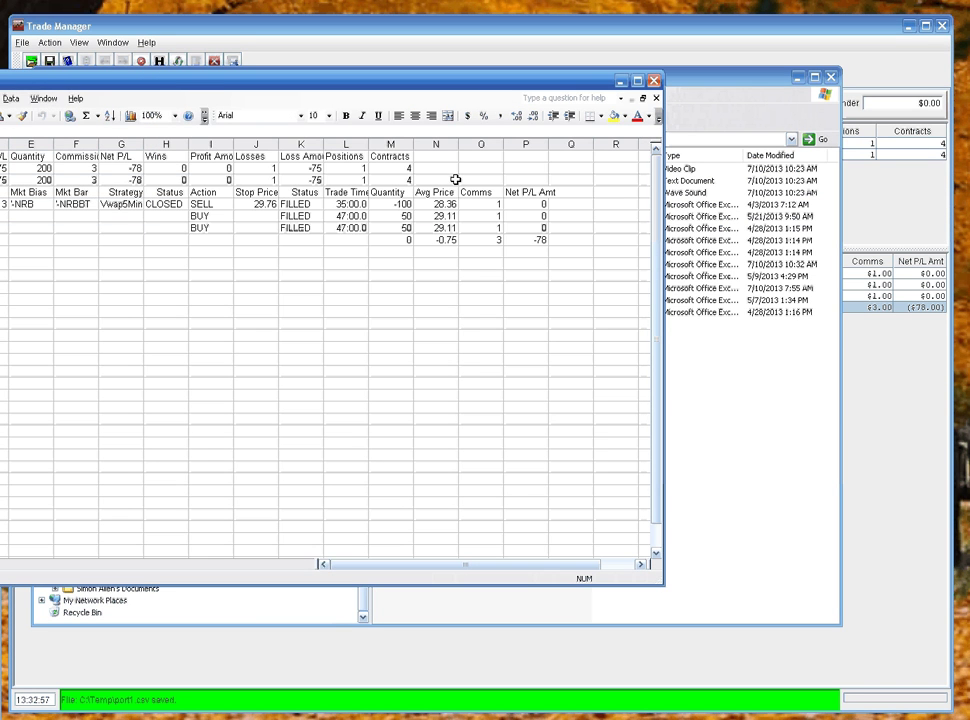
{"action": "left_click_drag", "start_coordinate": [192, 88], "coordinate": [428, 112]}
{"action": "left_click", "coordinate": [889, 105]}
{"action": "left_click", "coordinate": [830, 77]}
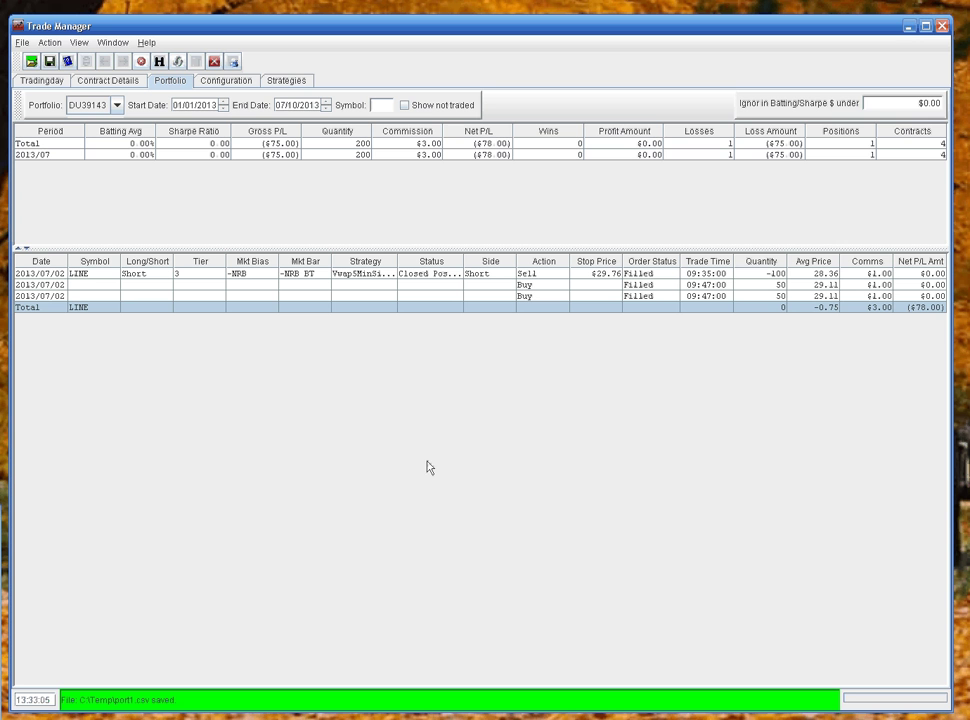
Step: Show the Strategies page and scroll down through the Vwap5MinSideGapBar source code
{"action": "left_click", "coordinate": [283, 84]}
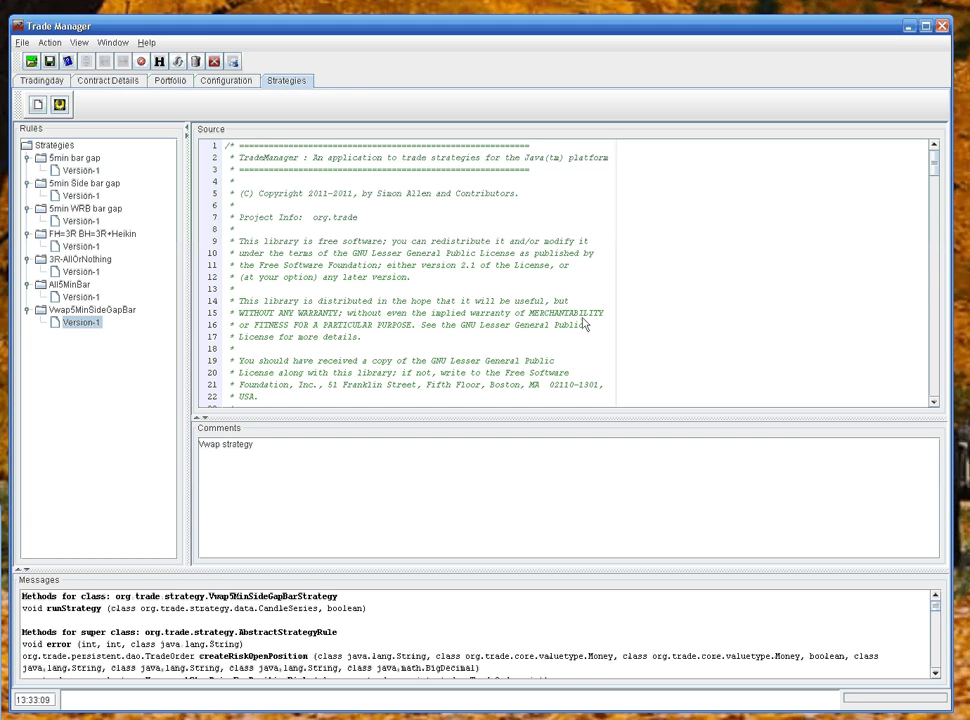
{"action": "scroll", "coordinate": [584, 323], "scroll_direction": "down", "scroll_amount": 15}
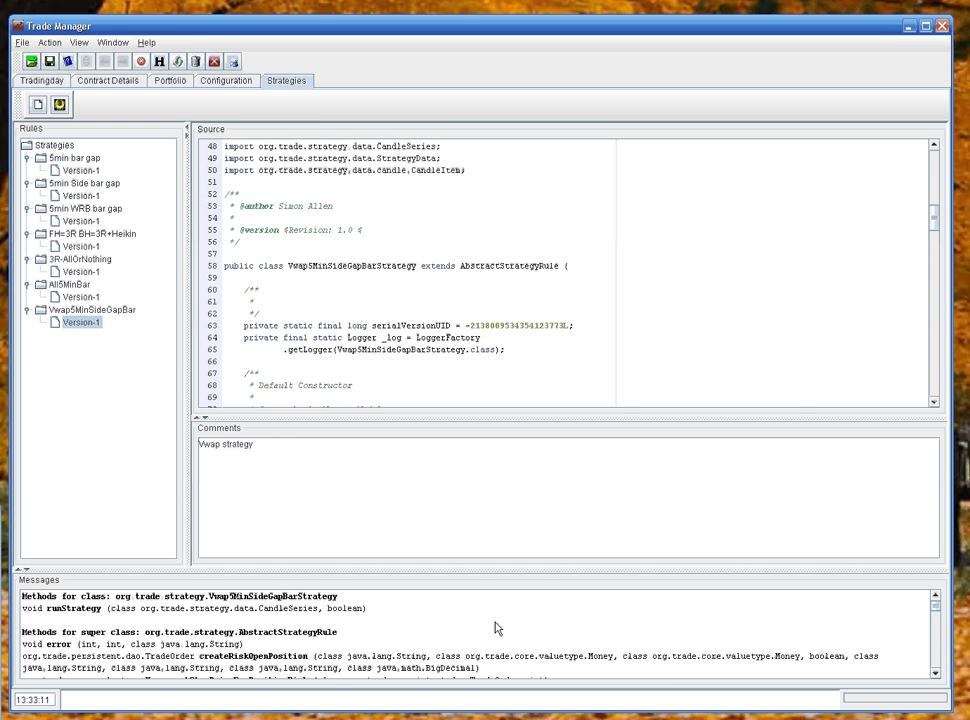
{"action": "scroll", "coordinate": [497, 628], "scroll_direction": "down", "scroll_amount": 3}
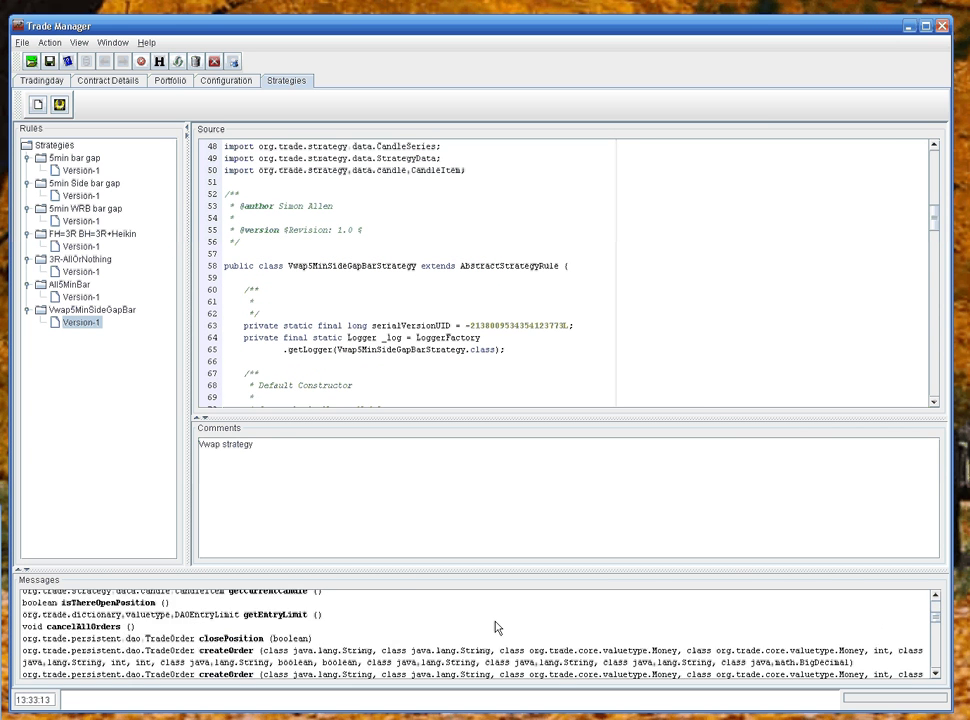
{"action": "scroll", "coordinate": [497, 628], "scroll_direction": "down", "scroll_amount": 6}
{"action": "left_click", "coordinate": [561, 351]}
{"action": "scroll", "coordinate": [561, 358], "scroll_direction": "down", "scroll_amount": 20}
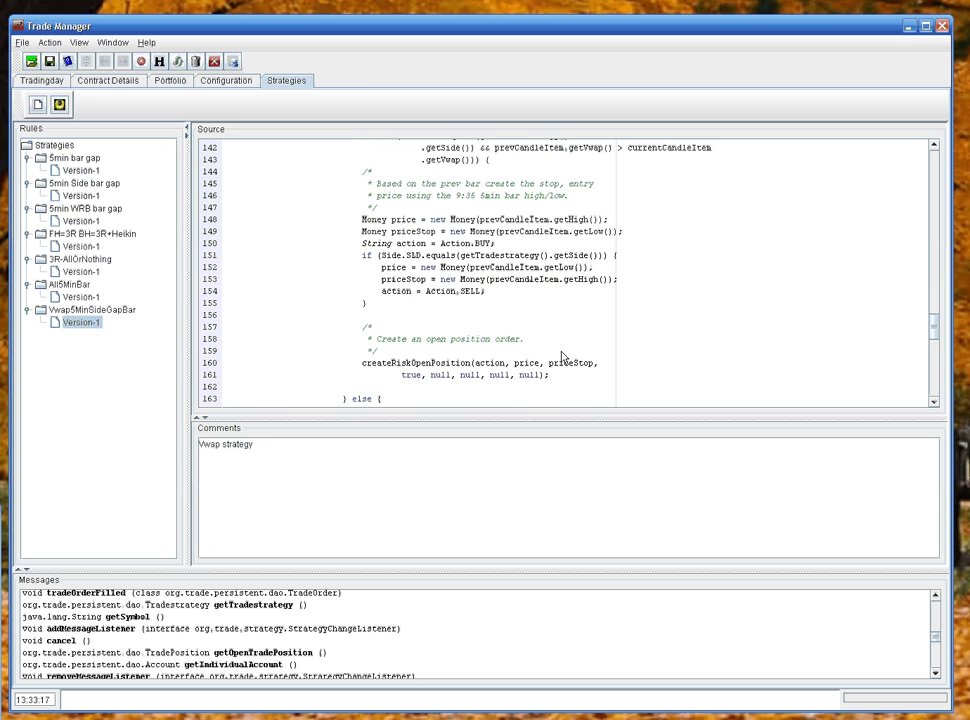
{"action": "scroll", "coordinate": [561, 358], "scroll_direction": "down", "scroll_amount": 4}
Step: Highlight the open-position order call on lines 160–161 and the status update on line 170
{"action": "left_click_drag", "start_coordinate": [557, 217], "coordinate": [341, 204]}
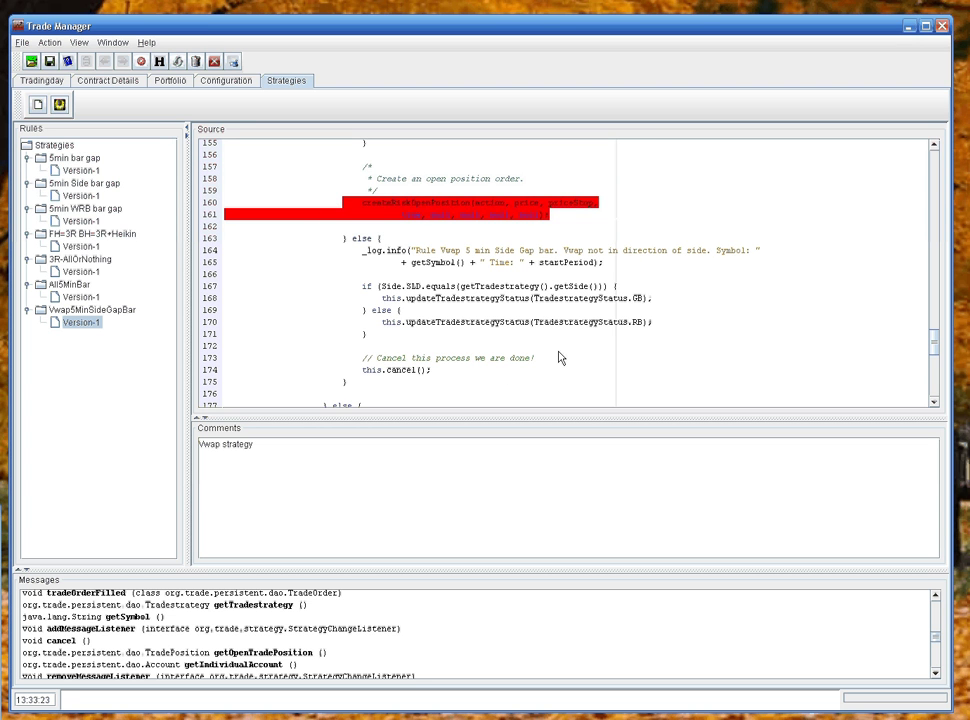
{"action": "left_click_drag", "start_coordinate": [653, 326], "coordinate": [356, 332]}
{"action": "scroll", "coordinate": [537, 370], "scroll_direction": "down", "scroll_amount": 7}
{"action": "scroll", "coordinate": [539, 371], "scroll_direction": "down", "scroll_amount": 2}
{"action": "scroll", "coordinate": [600, 337], "scroll_direction": "down", "scroll_amount": 3}
{"action": "scroll", "coordinate": [614, 339], "scroll_direction": "up", "scroll_amount": 5}
Step: Load Version-1 of FH=3R BH=3R+Heikin and scroll its source to the break-even stop code
{"action": "left_click", "coordinate": [83, 248]}
{"action": "scroll", "coordinate": [656, 337], "scroll_direction": "down", "scroll_amount": 4}
{"action": "scroll", "coordinate": [656, 339], "scroll_direction": "down", "scroll_amount": 15}
{"action": "scroll", "coordinate": [656, 339], "scroll_direction": "down", "scroll_amount": 20}
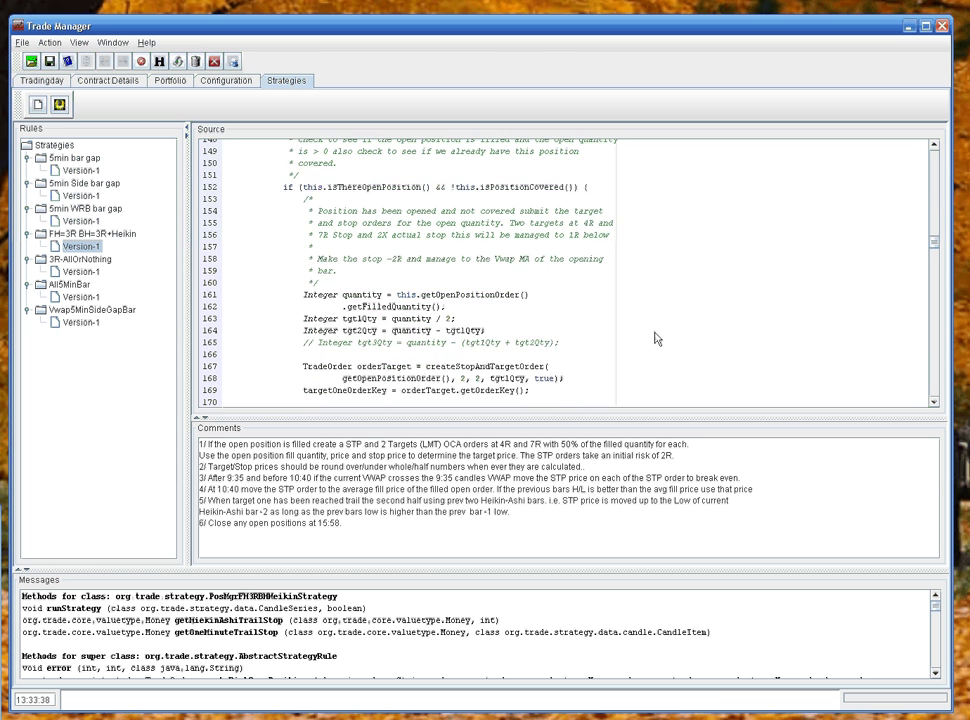
{"action": "scroll", "coordinate": [656, 339], "scroll_direction": "down", "scroll_amount": 2}
{"action": "scroll", "coordinate": [656, 339], "scroll_direction": "up", "scroll_amount": 3}
{"action": "scroll", "coordinate": [656, 339], "scroll_direction": "down", "scroll_amount": 9}
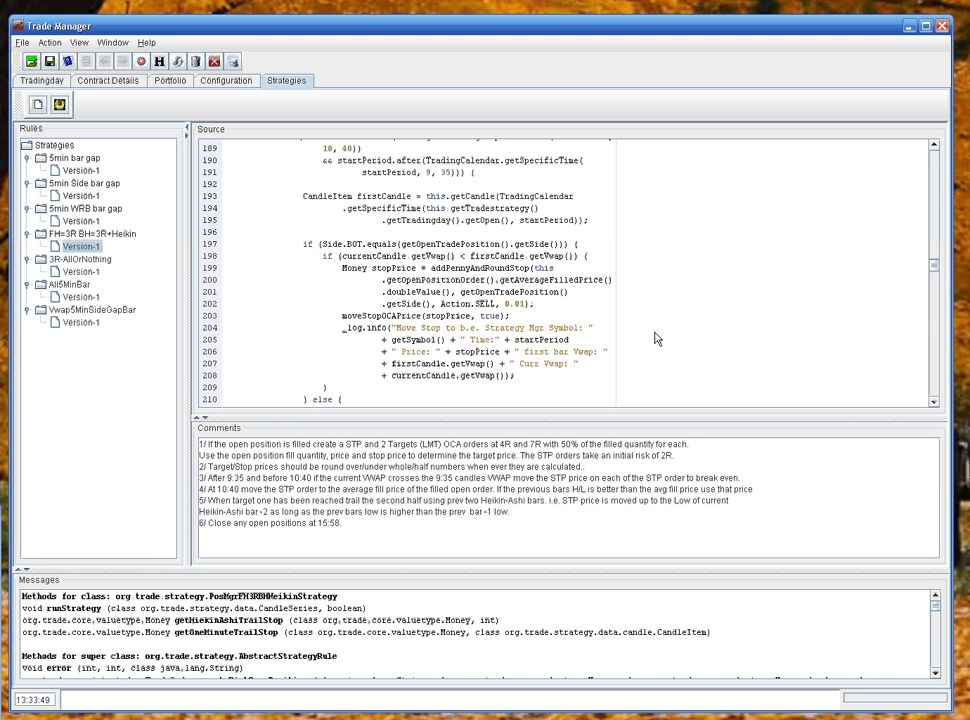
Step: Switch back to the Tradingday tab and connect to TWS via File > Connect
{"action": "left_click", "coordinate": [38, 82]}
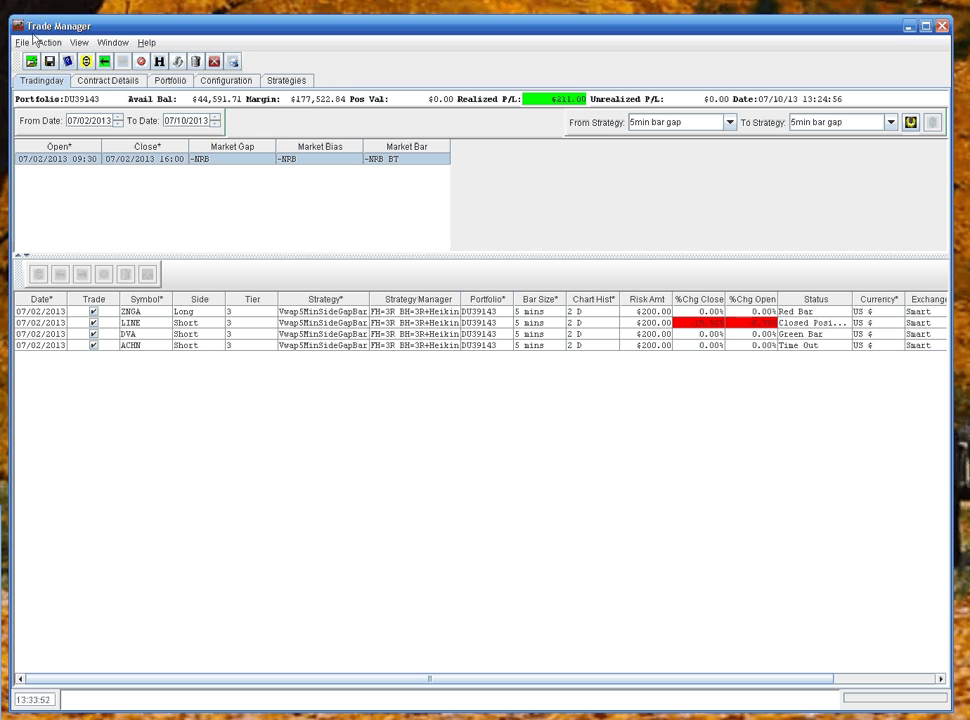
{"action": "left_click", "coordinate": [21, 43]}
{"action": "left_click", "coordinate": [30, 121]}
{"action": "left_click", "coordinate": [461, 414]}
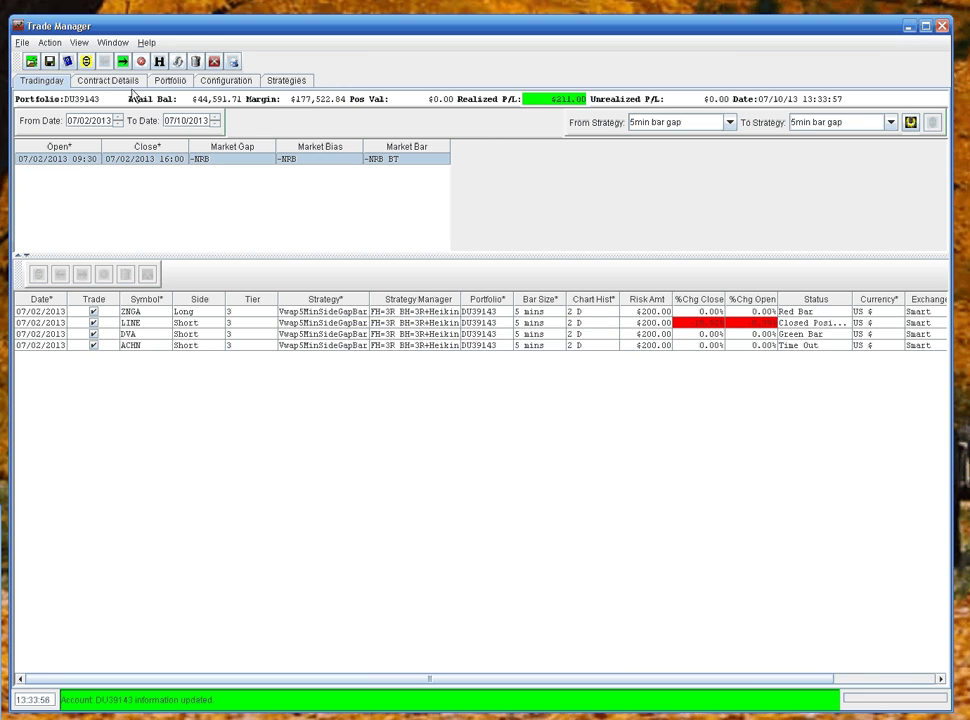